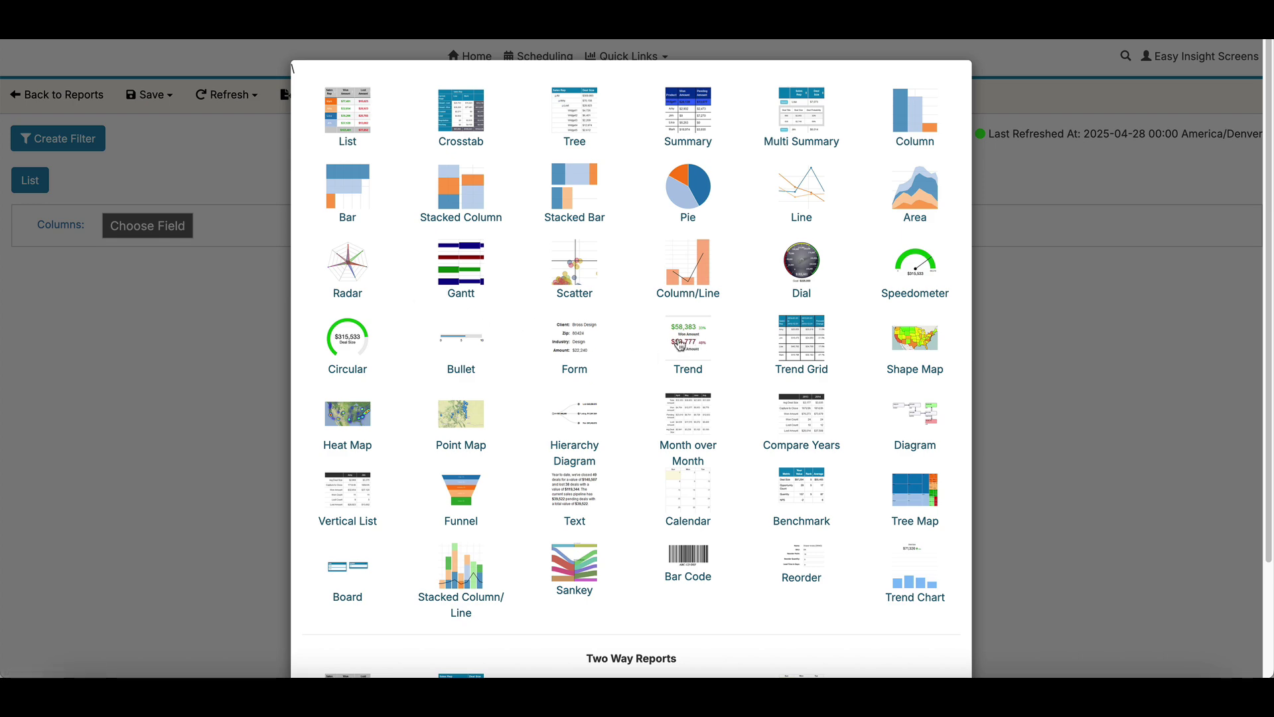
- Make the report a Trend report and add Total Sales from Revenue and COGS Details as a KPI
click(684, 344)
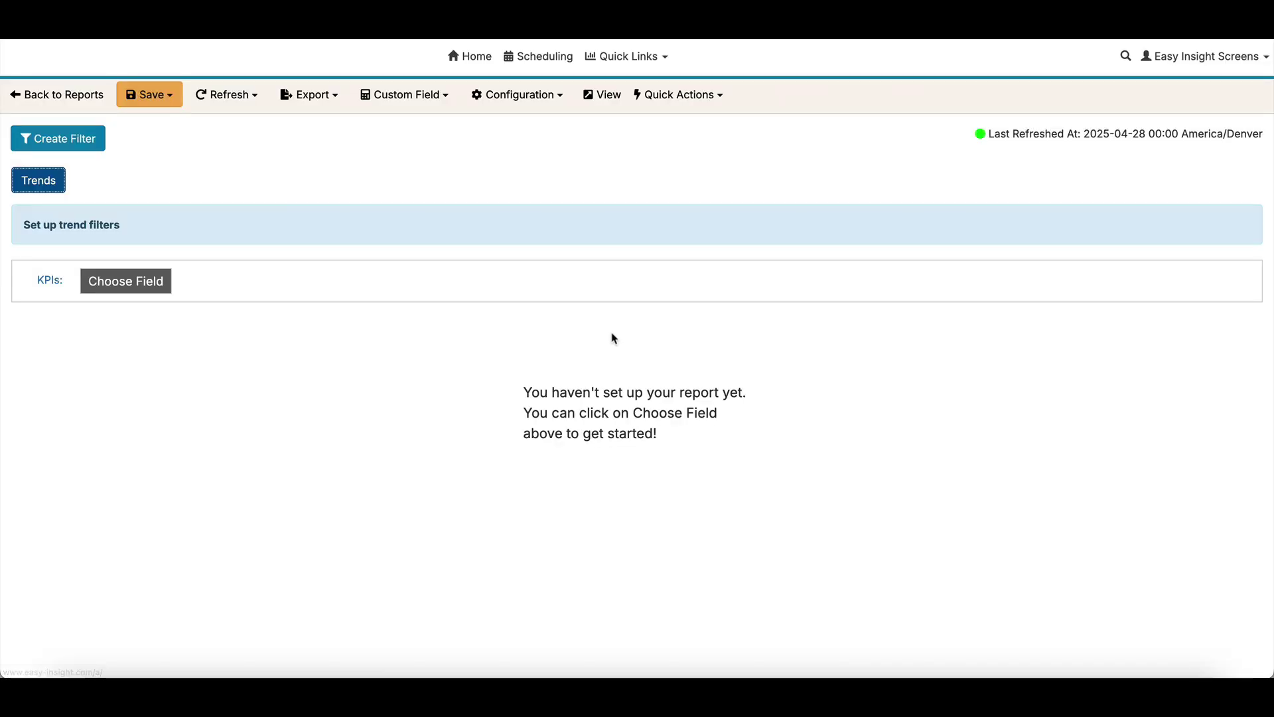
click(157, 281)
scroll(458, 365, down, 20)
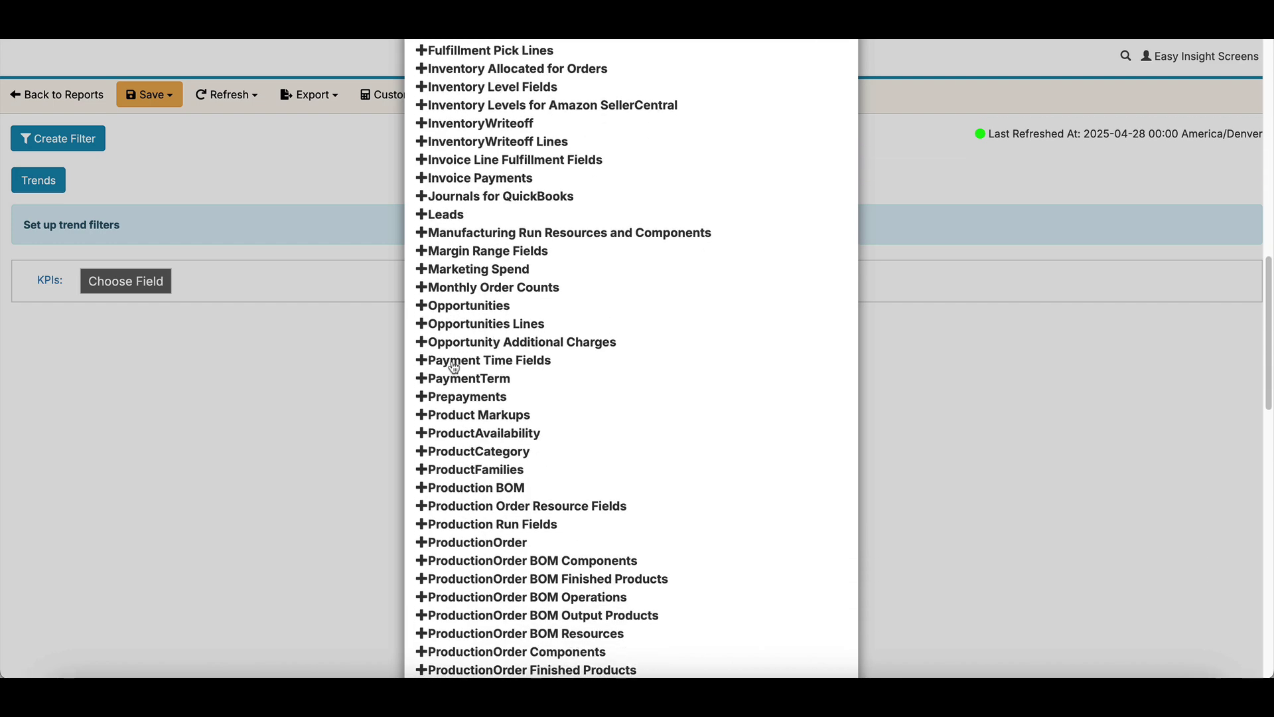
scroll(455, 368, down, 3)
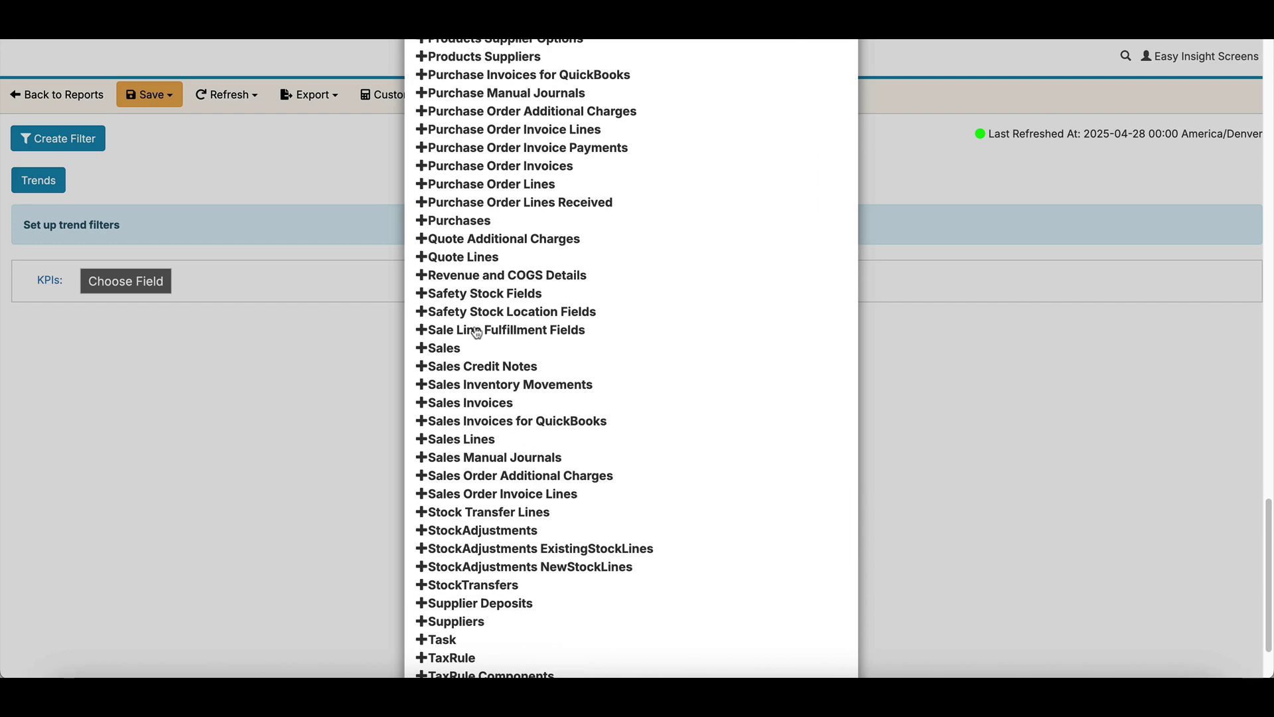
click(482, 275)
scroll(480, 404, down, 5)
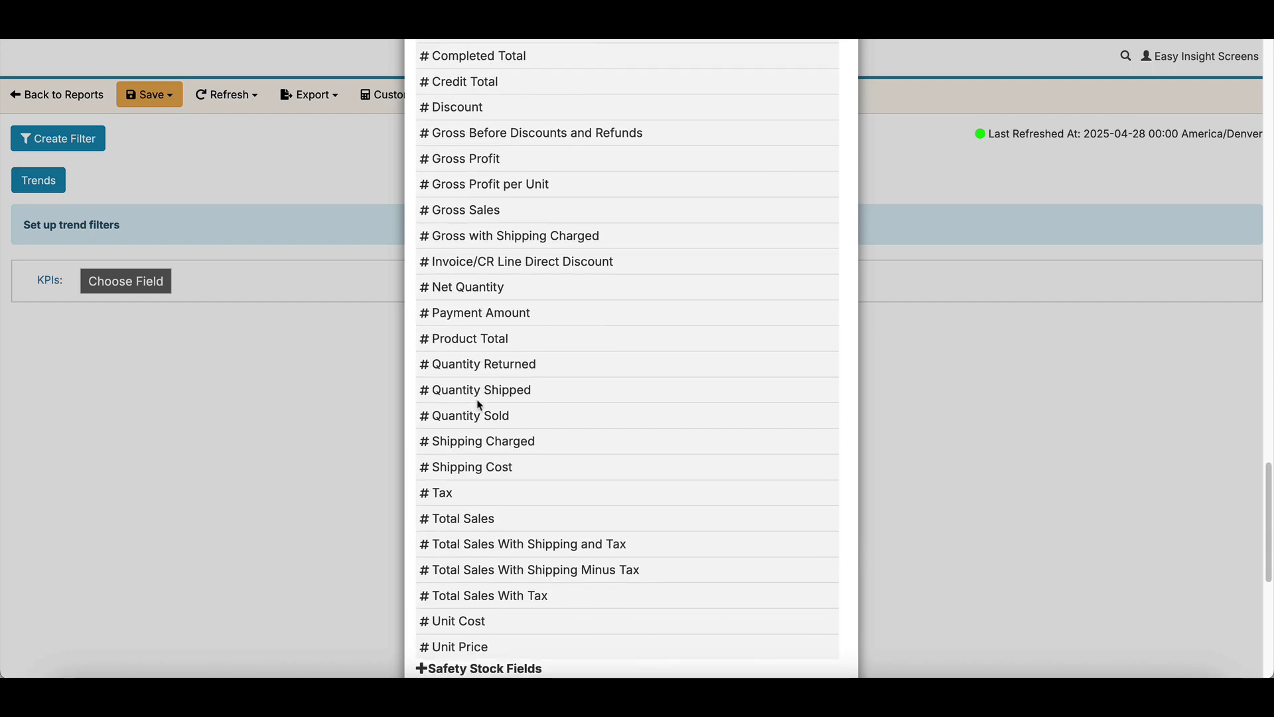
click(476, 519)
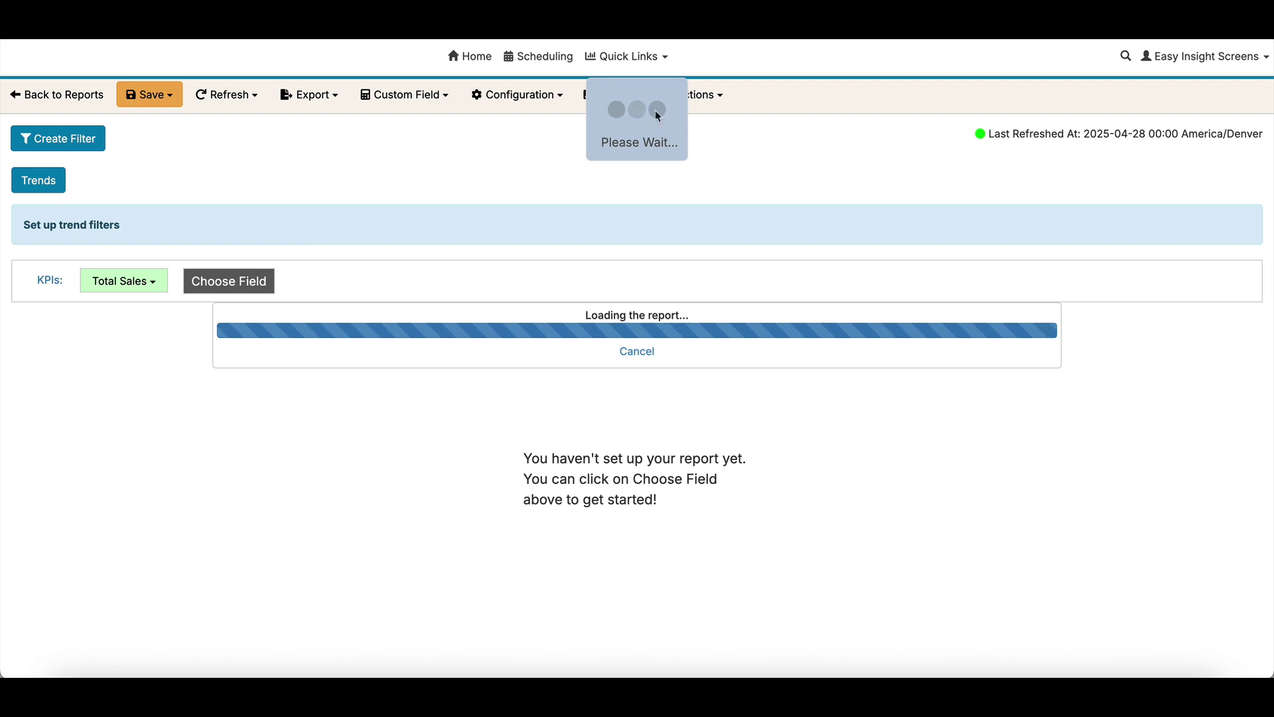
- Add Purchase Order Total from the Purchases fields as a second KPI
click(259, 284)
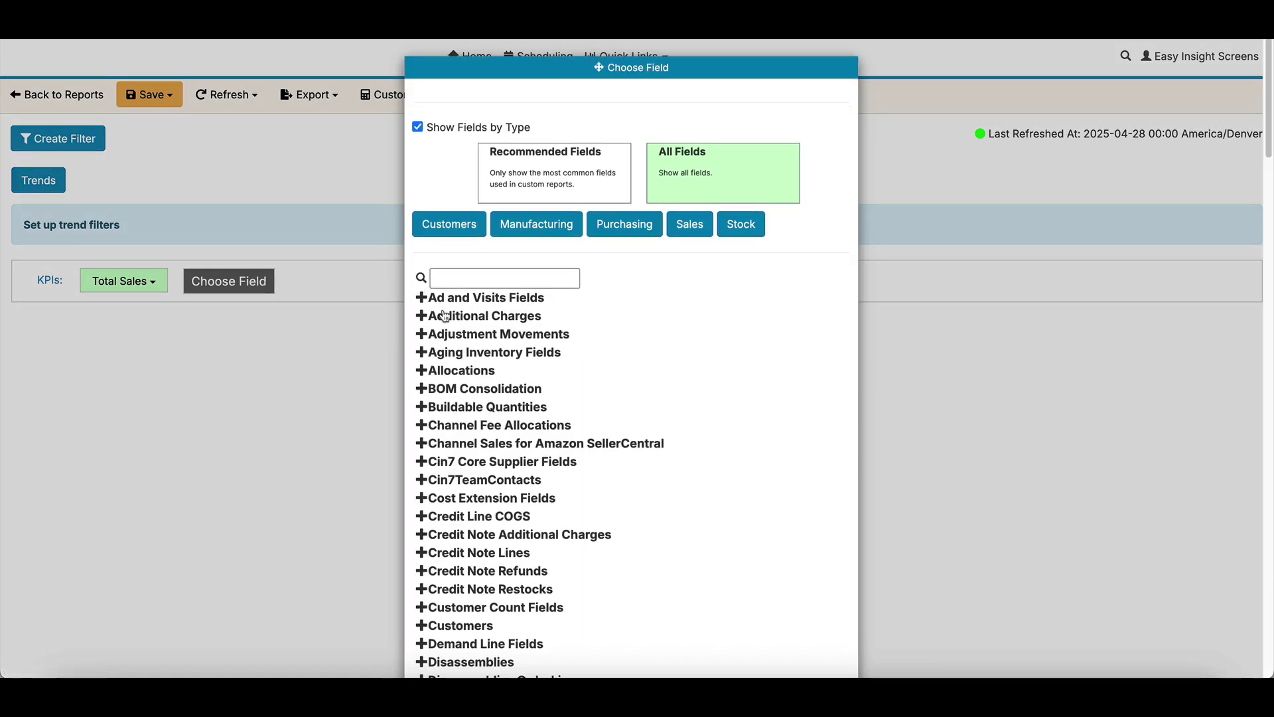
scroll(442, 317, down, 7)
scroll(442, 317, down, 15)
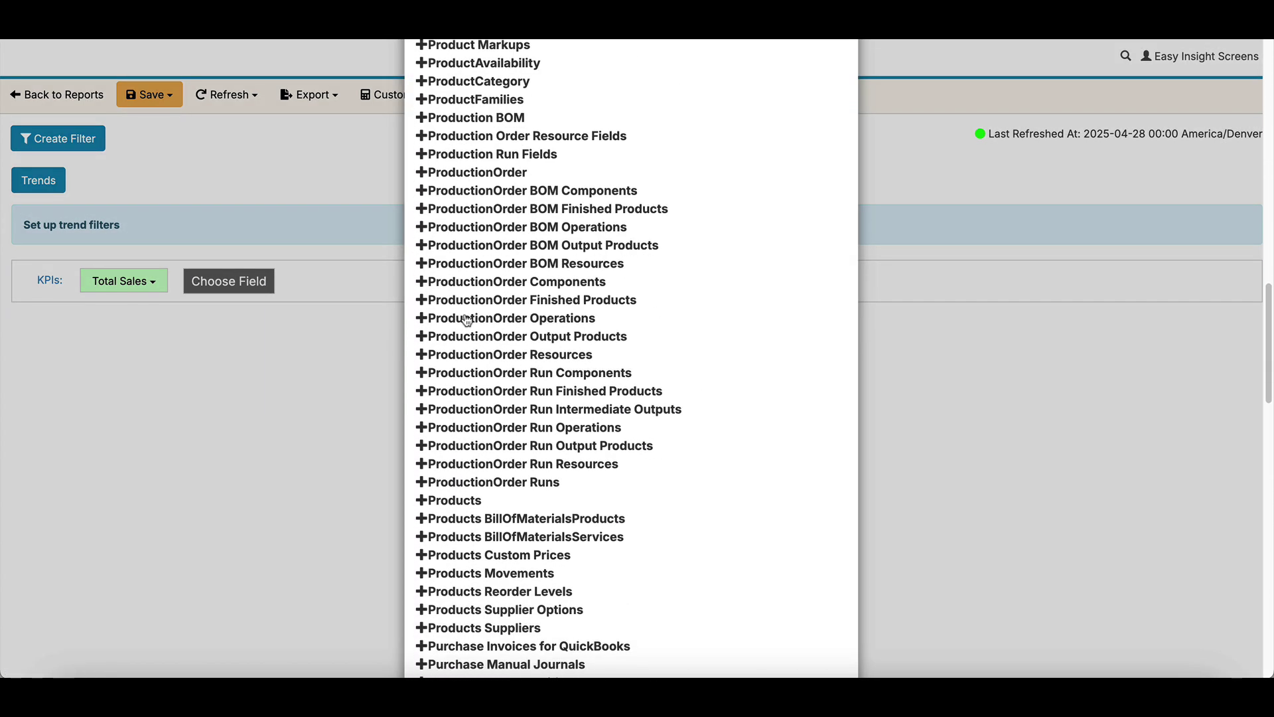
click(468, 552)
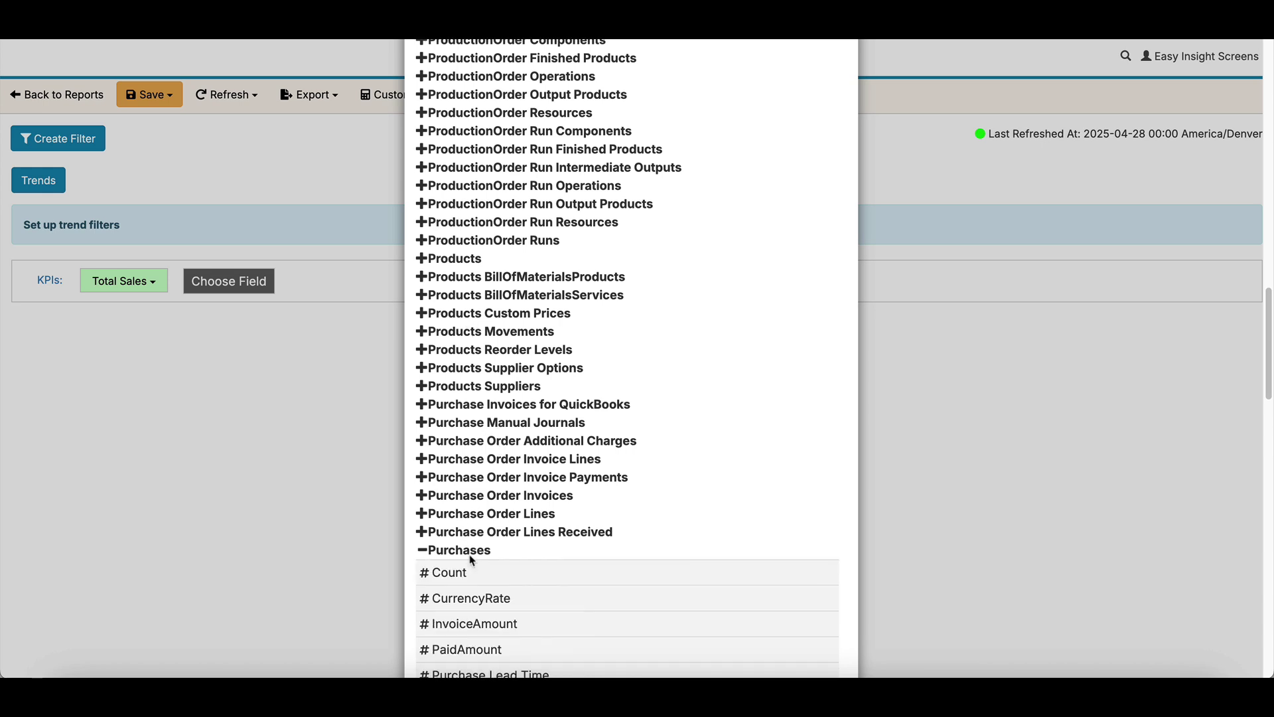
scroll(468, 524, down, 5)
click(481, 392)
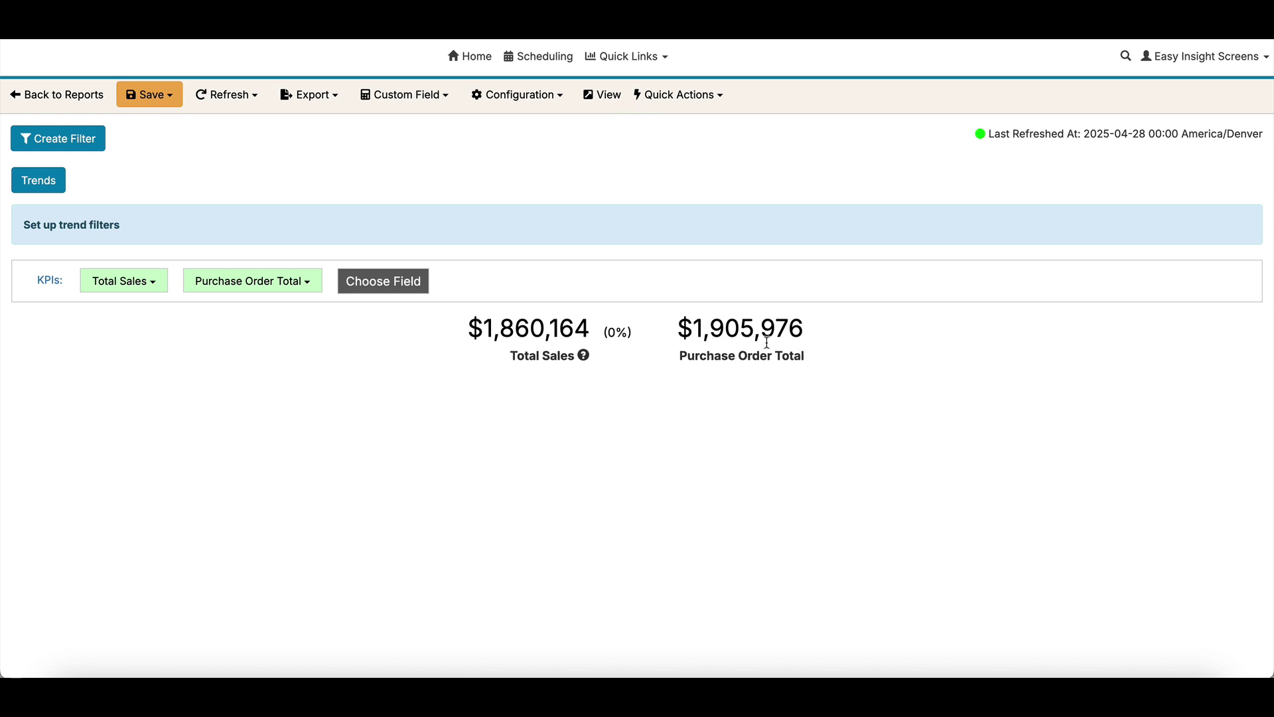
- Create a rolling trend filter that compares to the previous interval and set it to Last Full Month
click(100, 226)
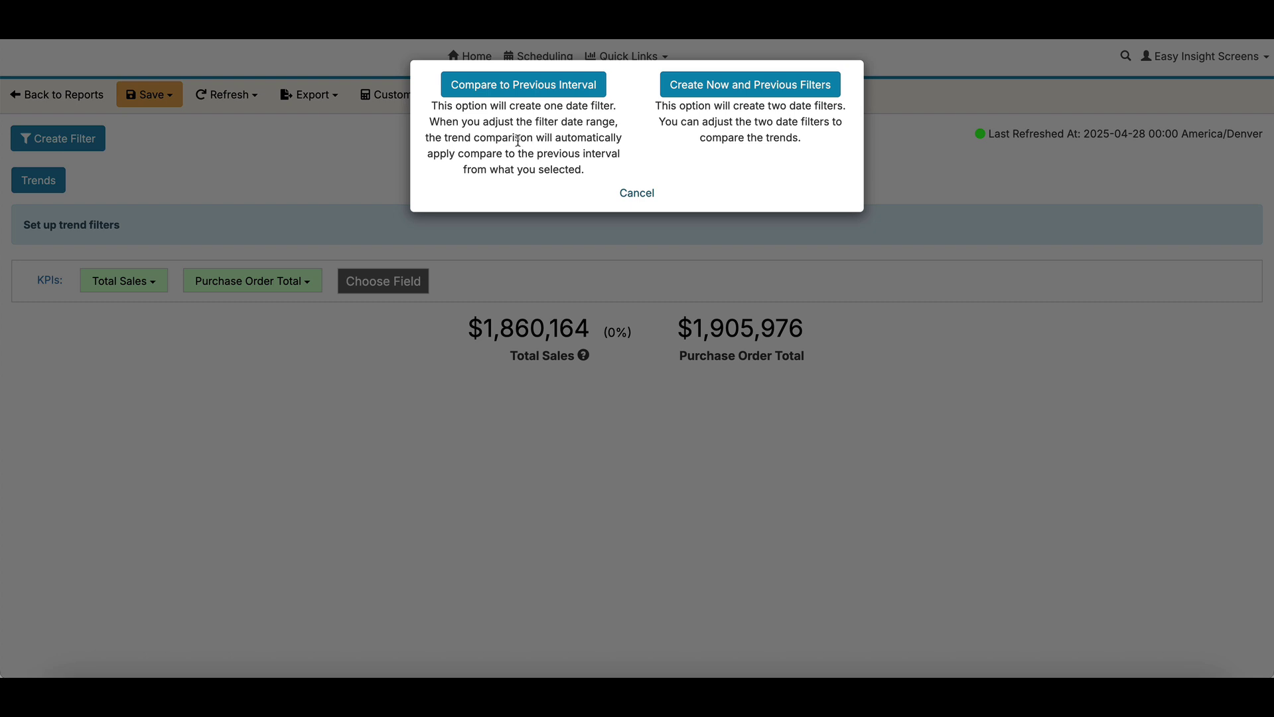
click(493, 90)
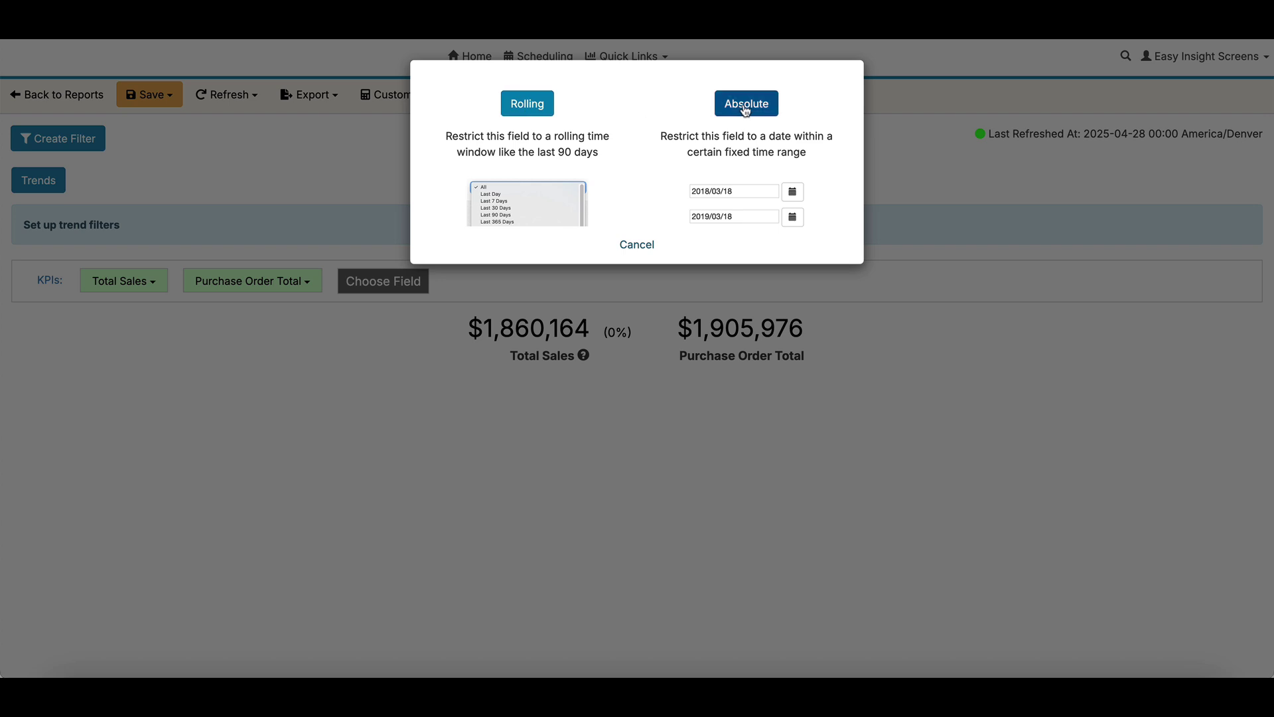
click(523, 106)
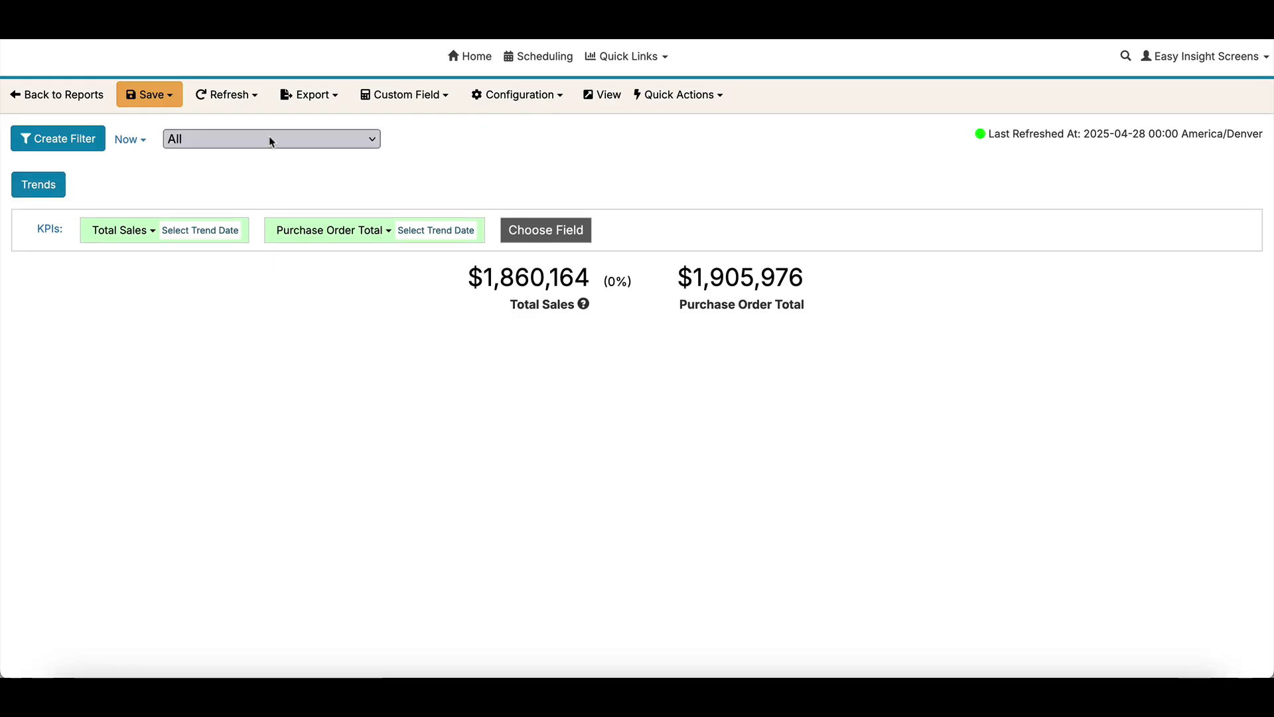
click(270, 139)
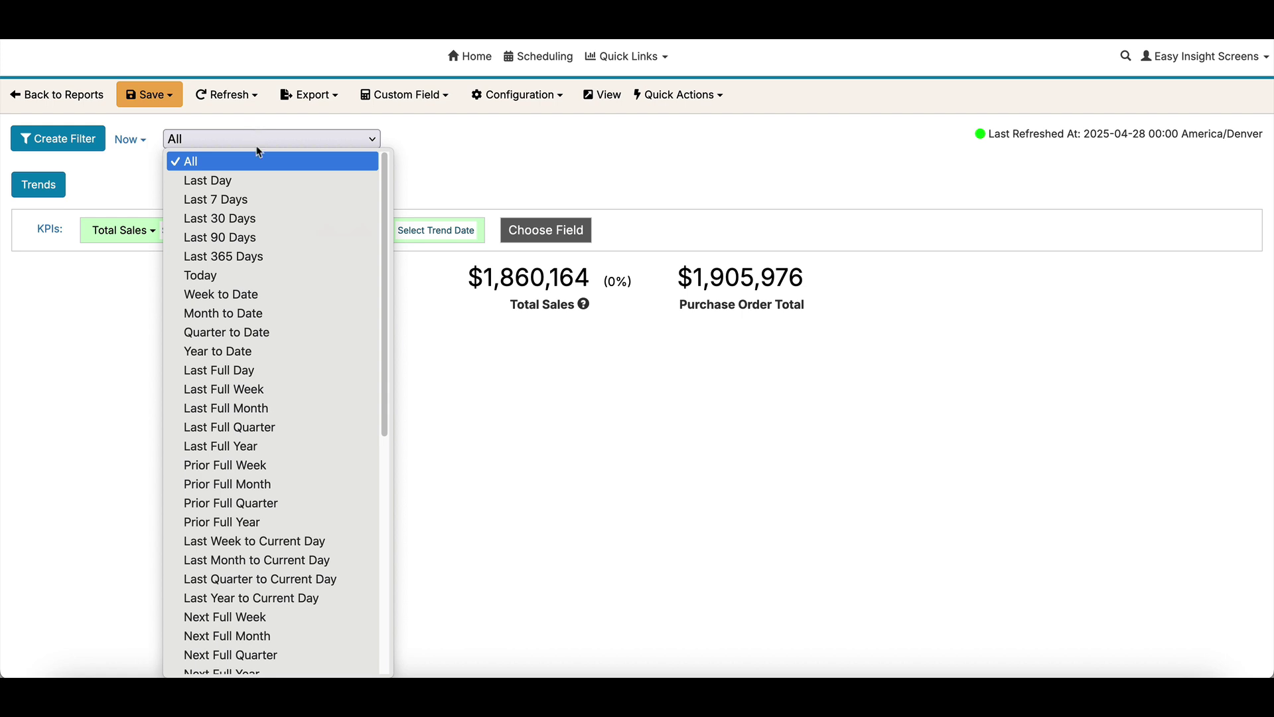
click(265, 410)
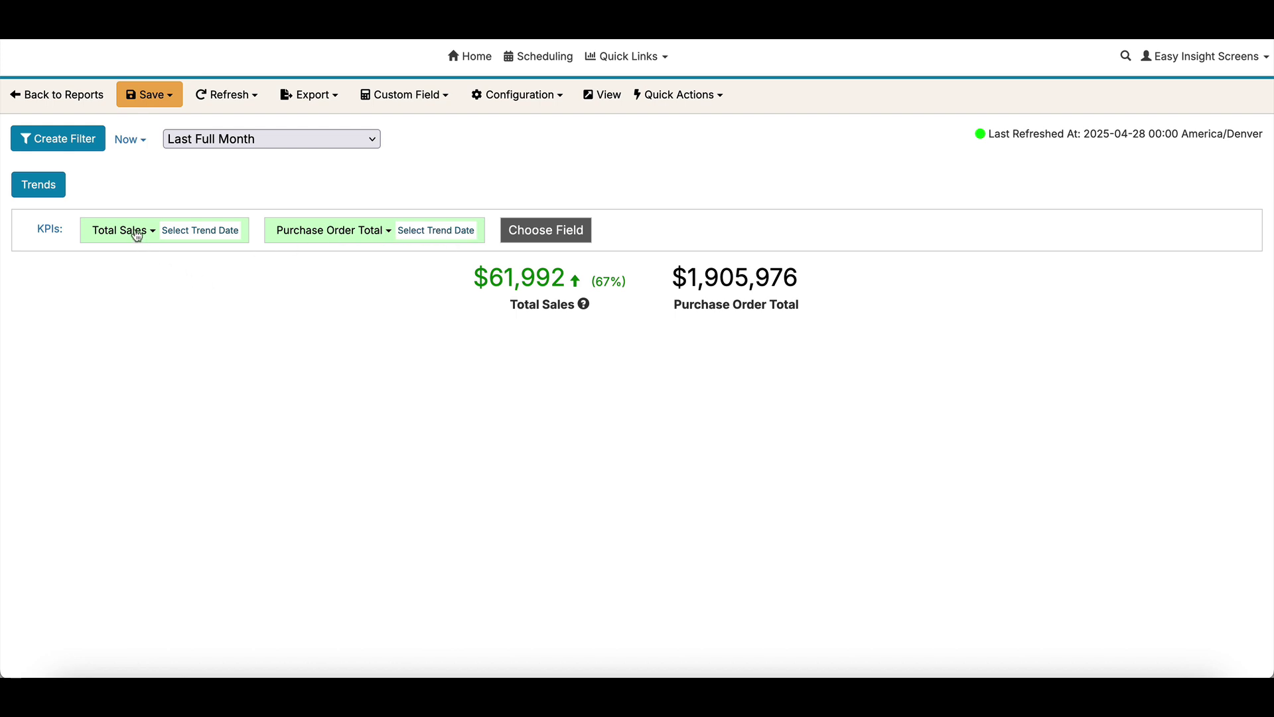
- Set the trend date of the Total Sales KPI to Order Date from Revenue and COGS Details
click(209, 237)
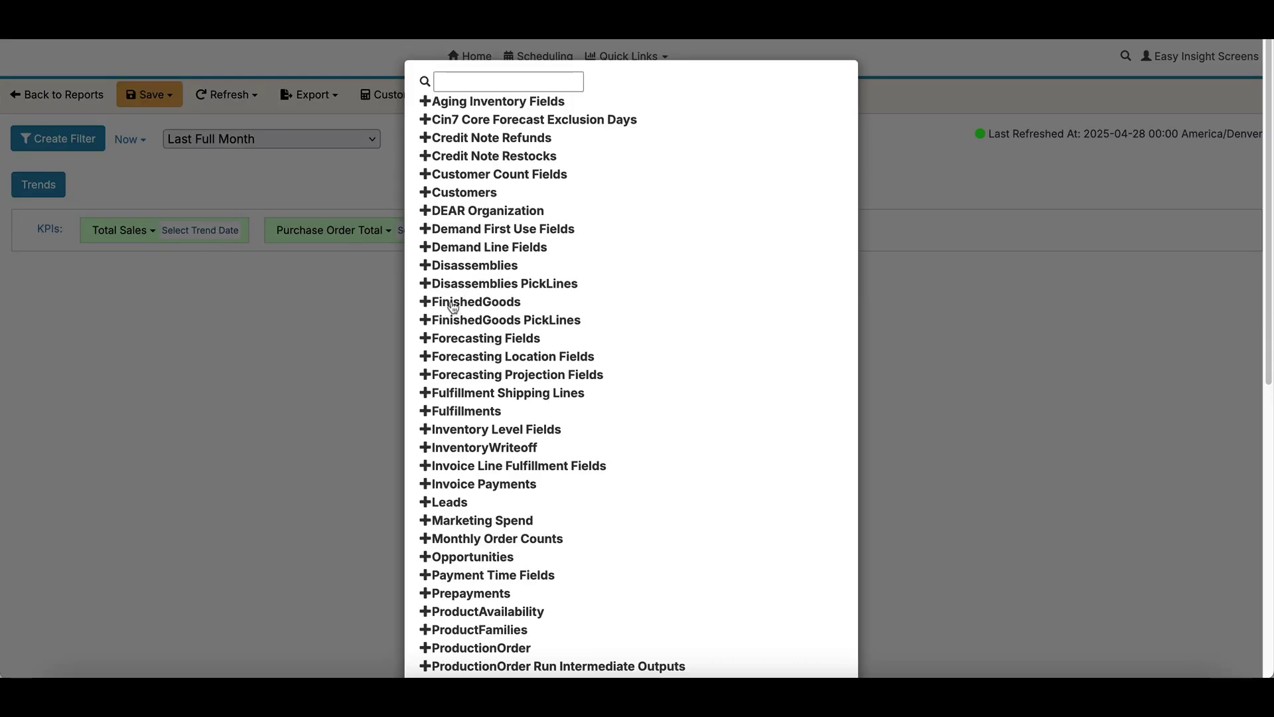
scroll(457, 303, down, 7)
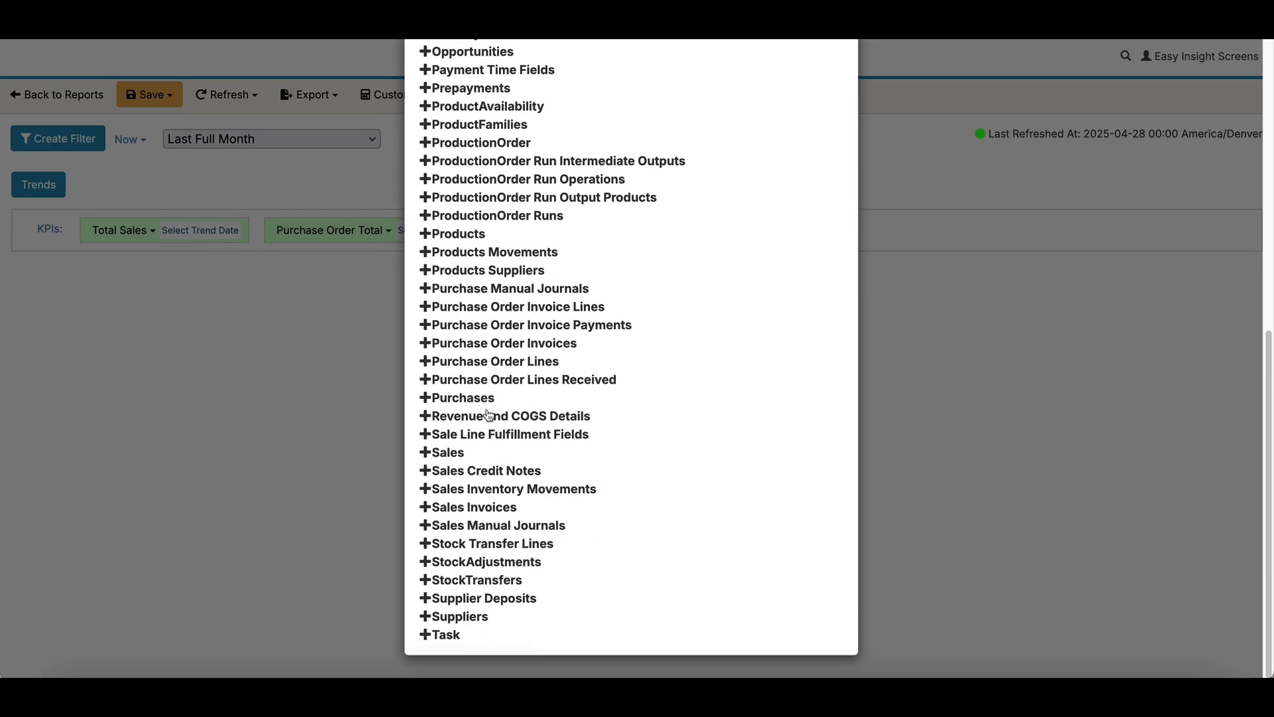
click(490, 418)
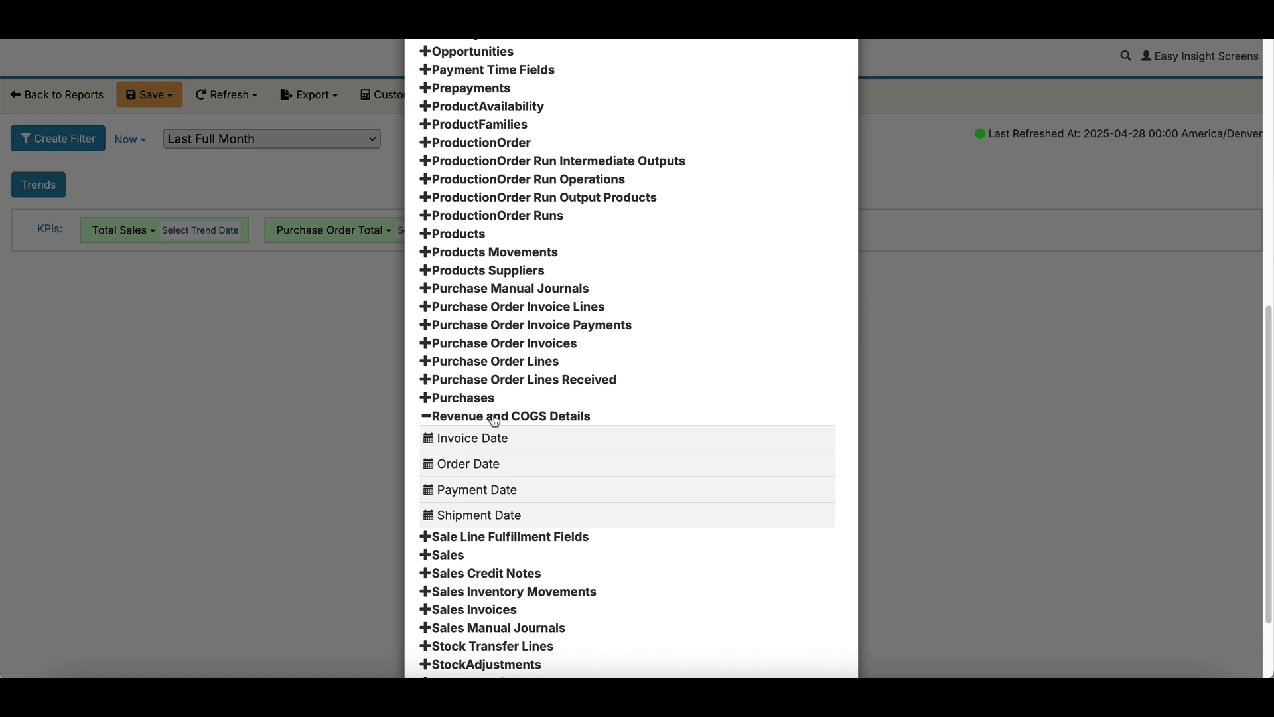
click(488, 465)
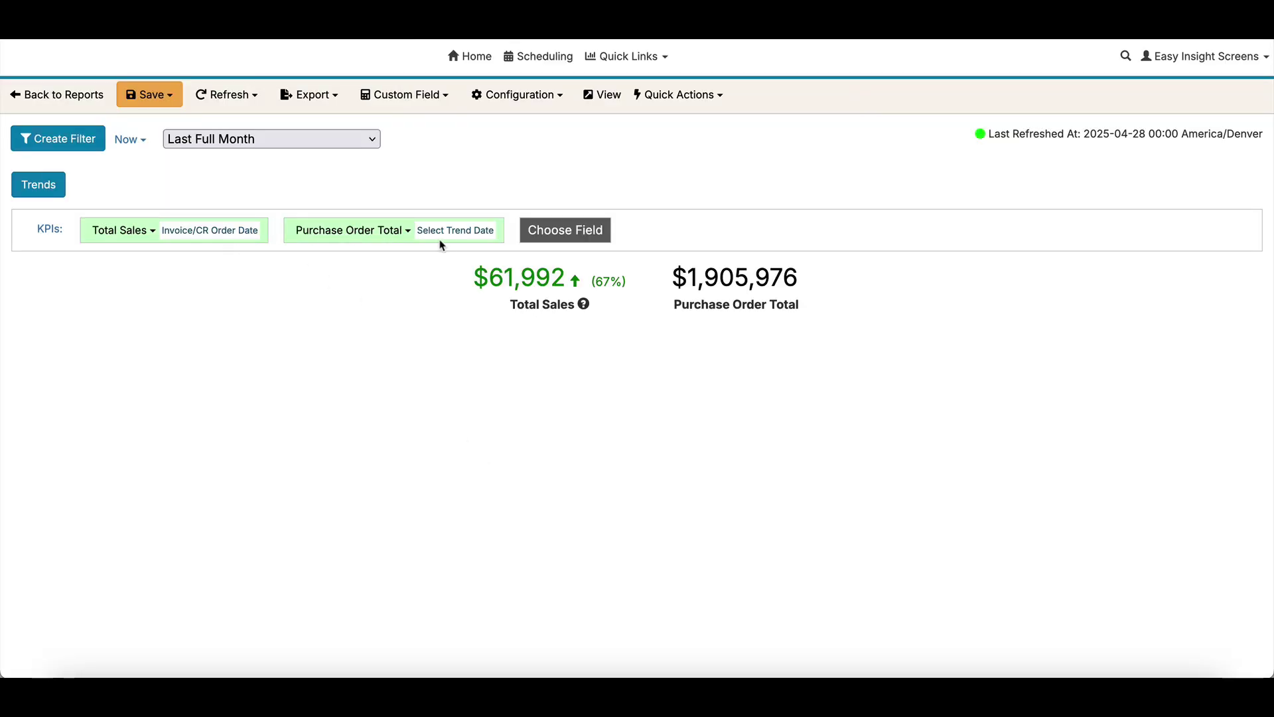
- Set the trend date of the Purchase Order Total KPI to OrderDate from Purchases and refresh the report
click(469, 236)
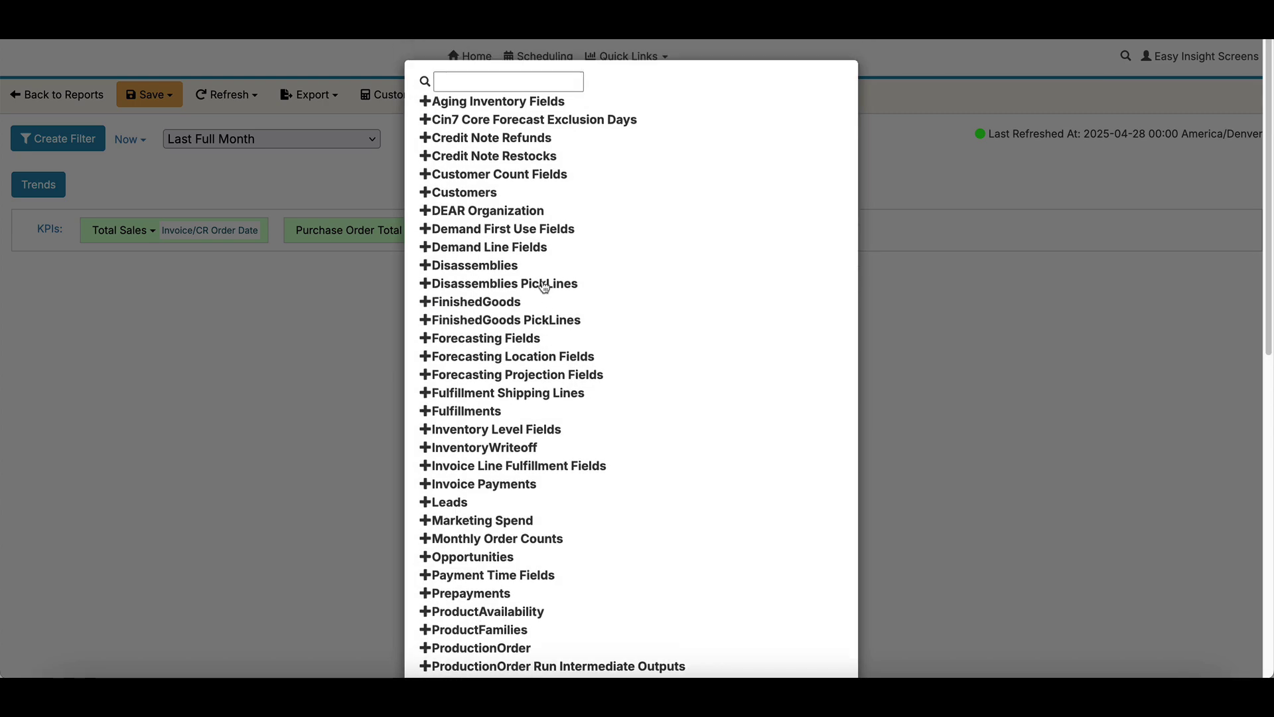
scroll(537, 285, down, 8)
scroll(505, 341, down, 1)
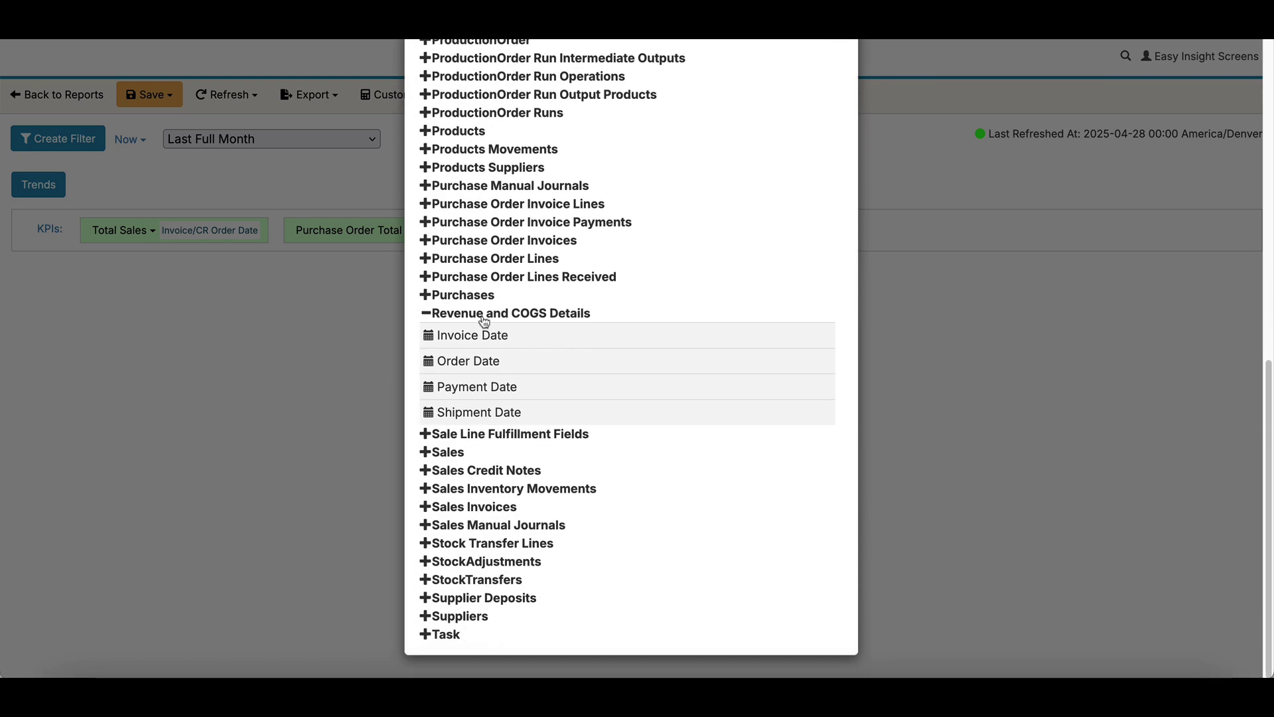
click(484, 317)
click(475, 401)
scroll(475, 405, down, 3)
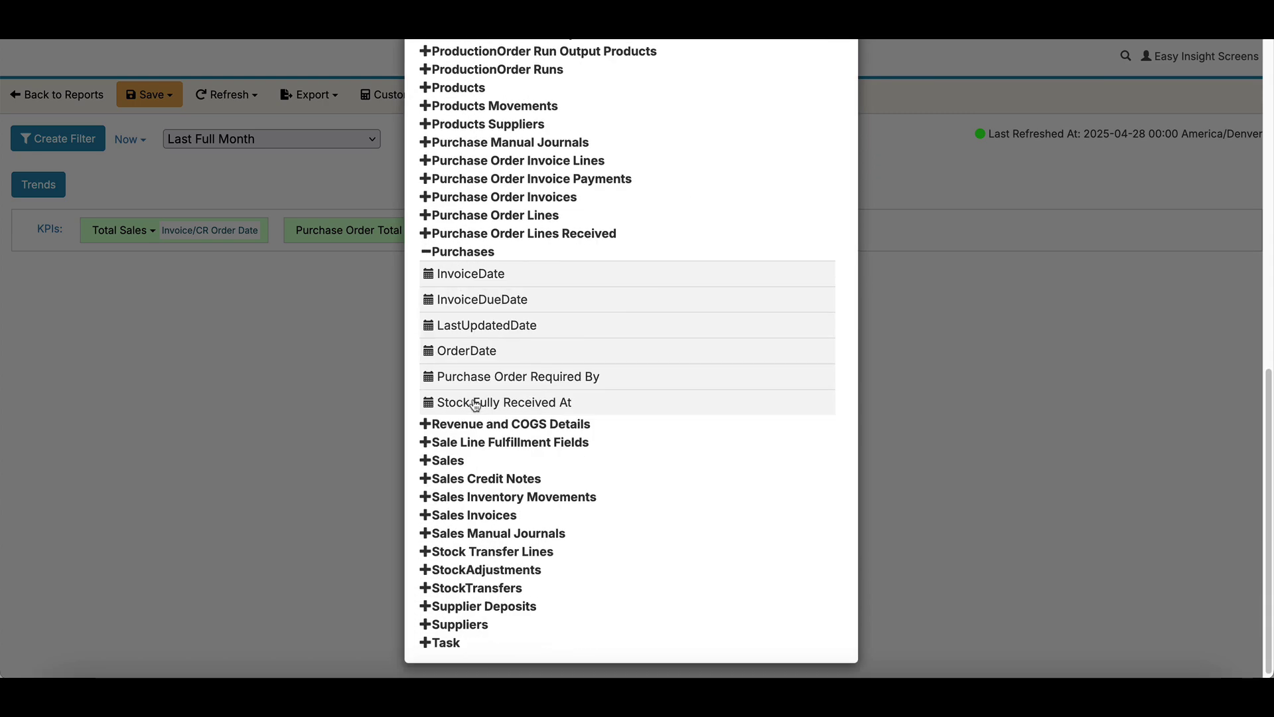
click(473, 352)
click(238, 96)
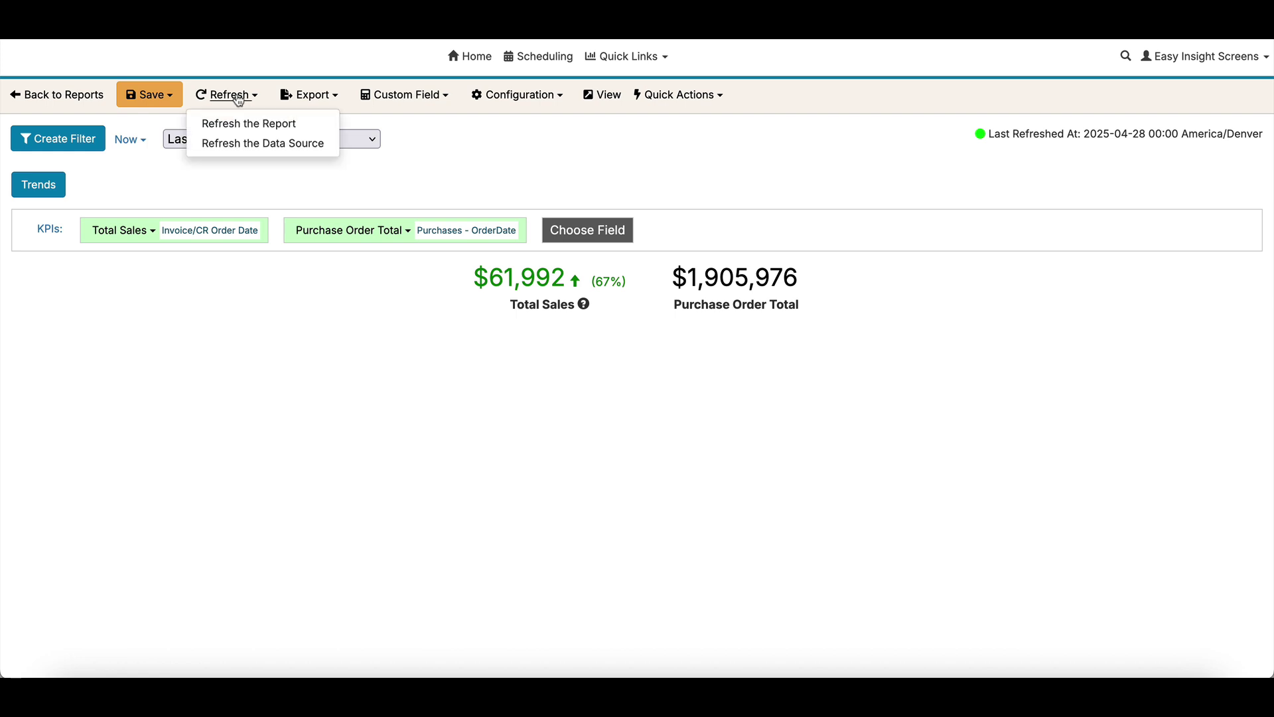
click(239, 125)
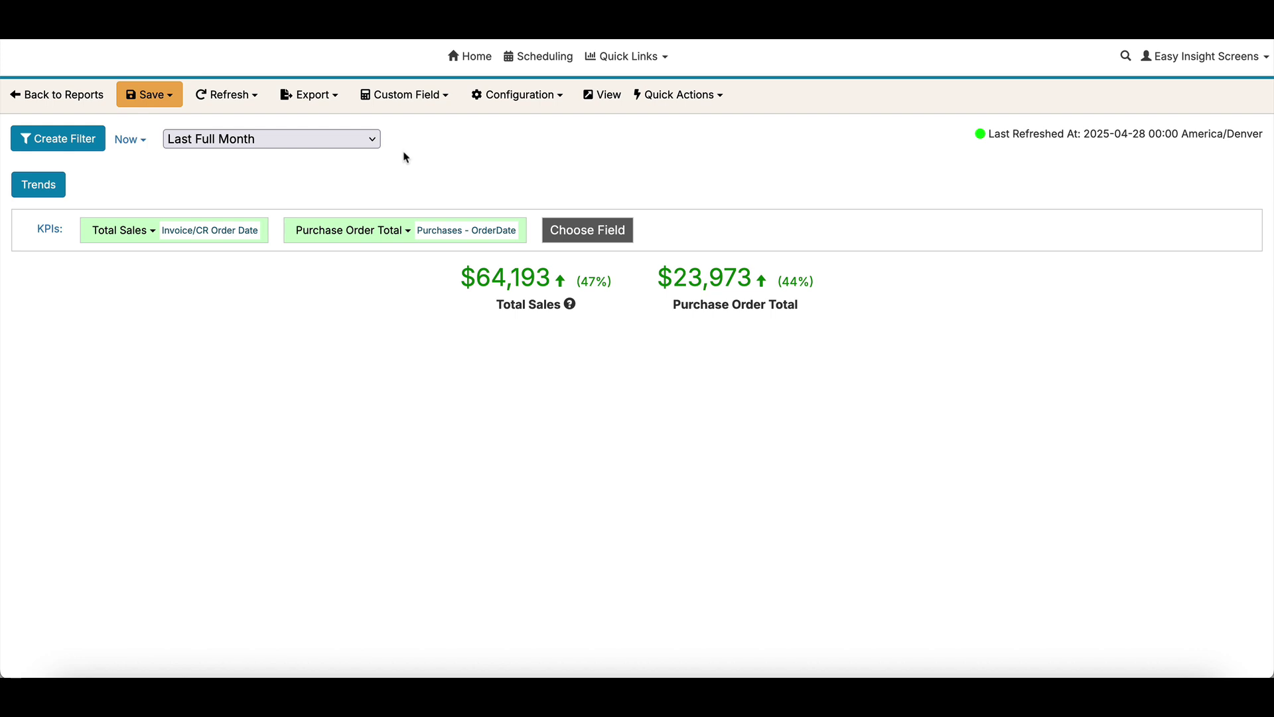
- Leave the trend report and set a new, empty report's type to Trend Grid
click(78, 106)
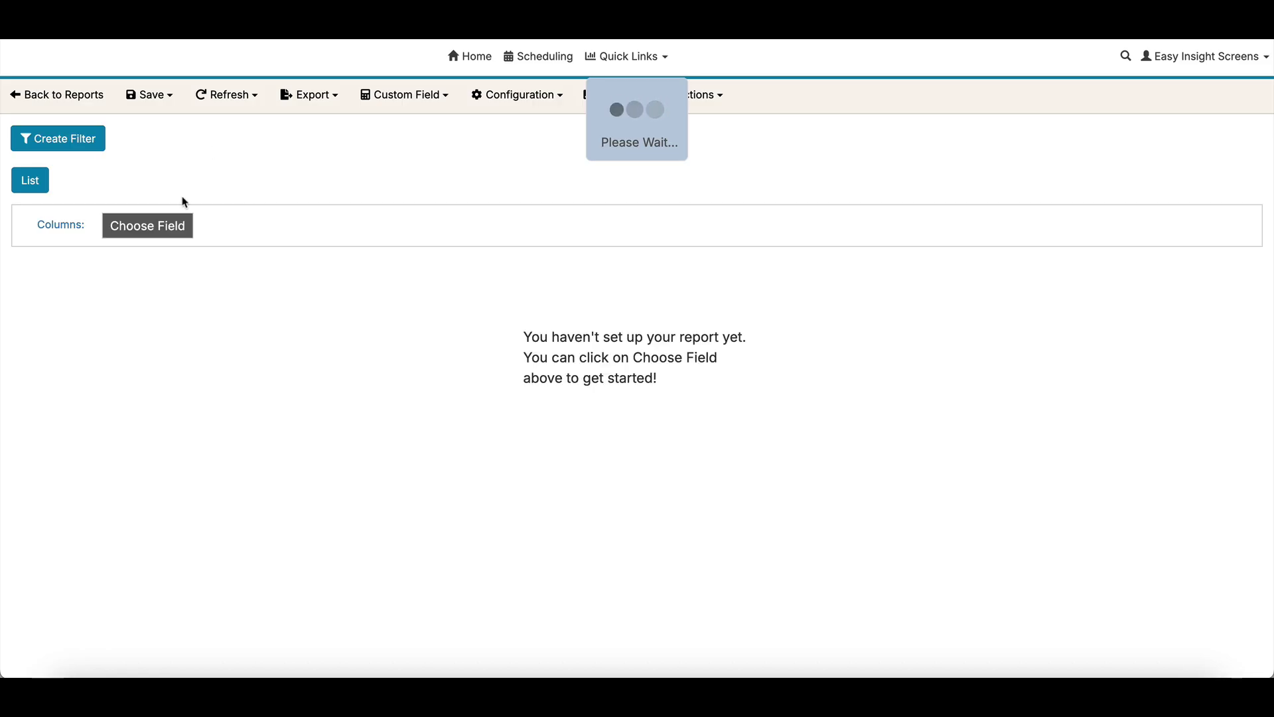
click(33, 183)
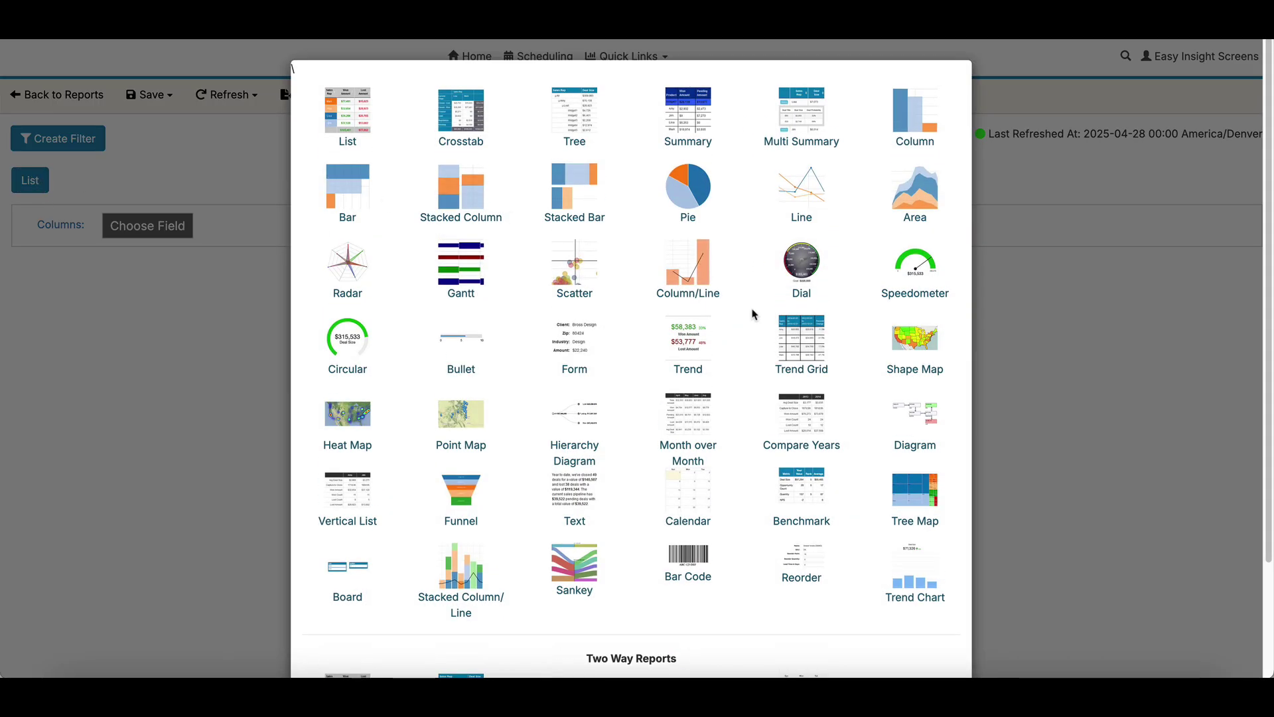
click(802, 340)
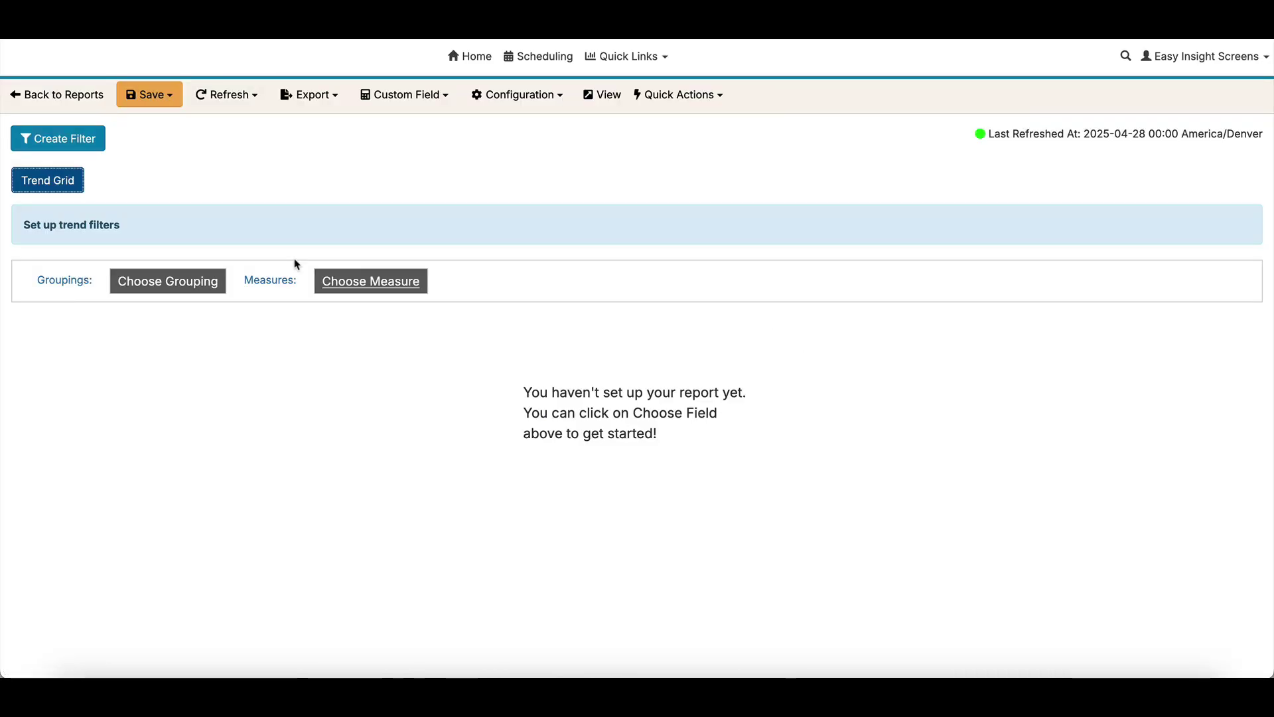
- Find Sales Representative under Revenue and COGS Details and add it as the trend grid's grouping
click(176, 287)
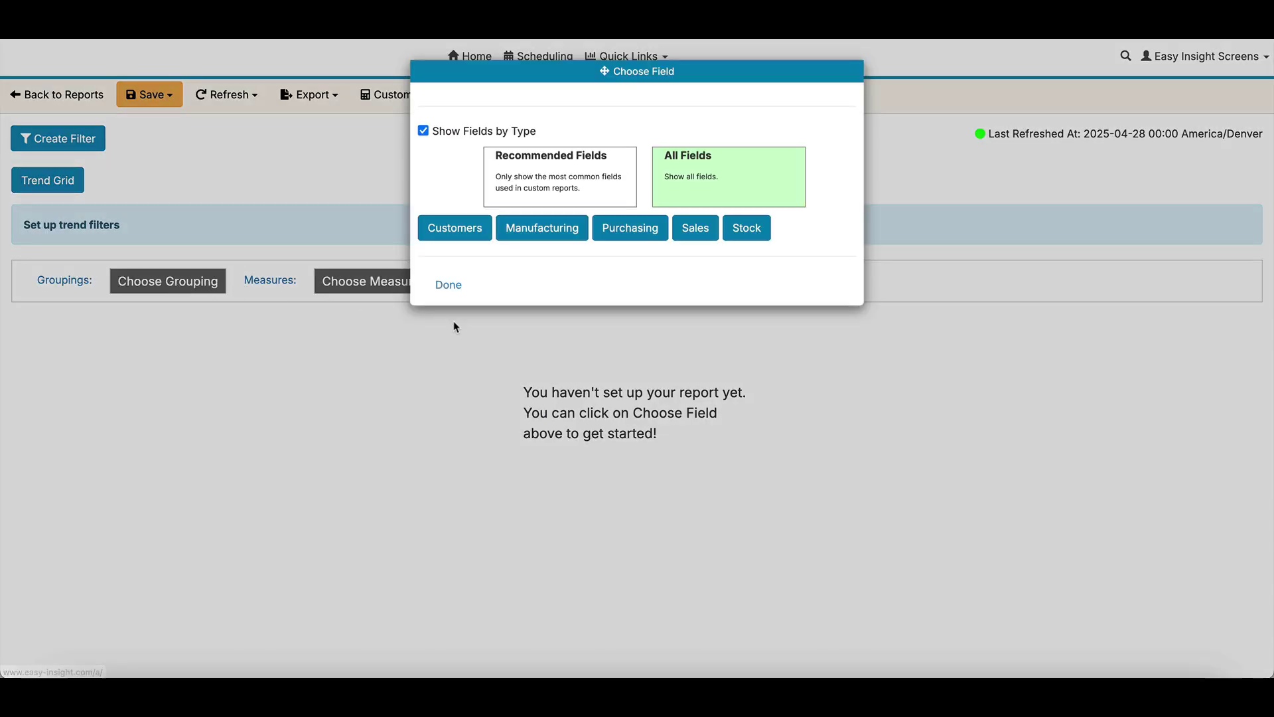
text(source)
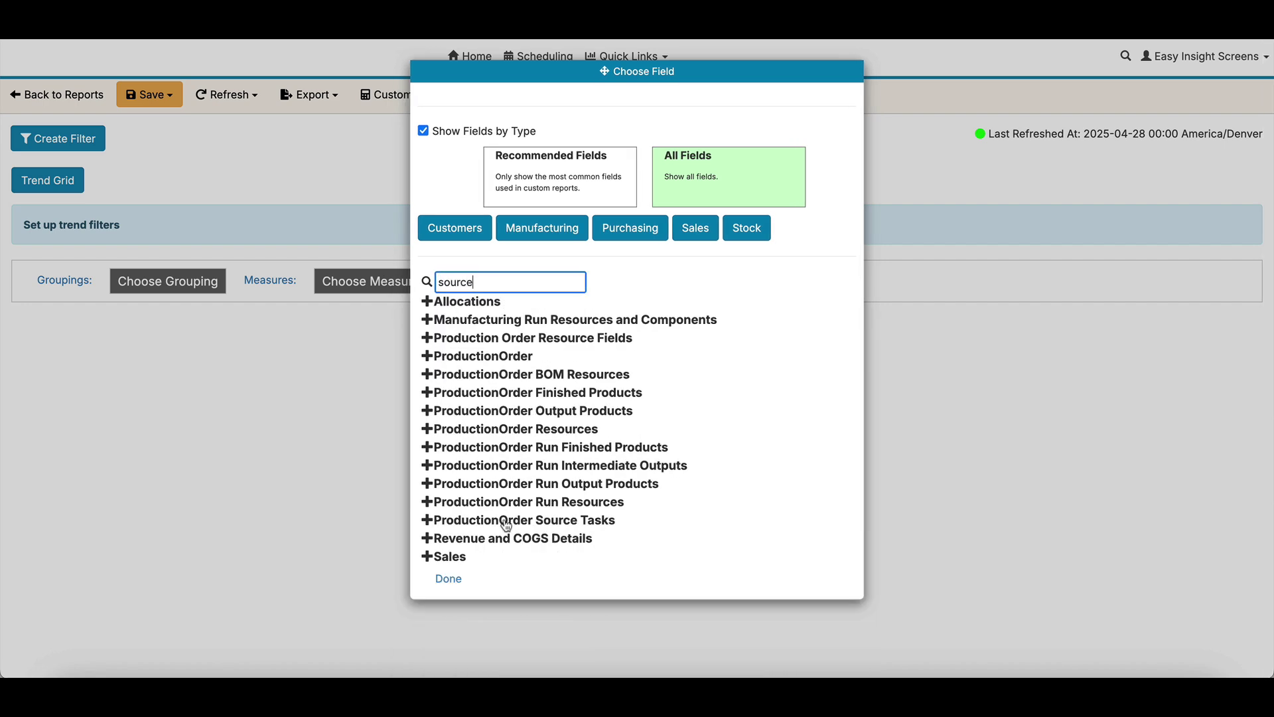
key(ctrl+a)
text(sales re)
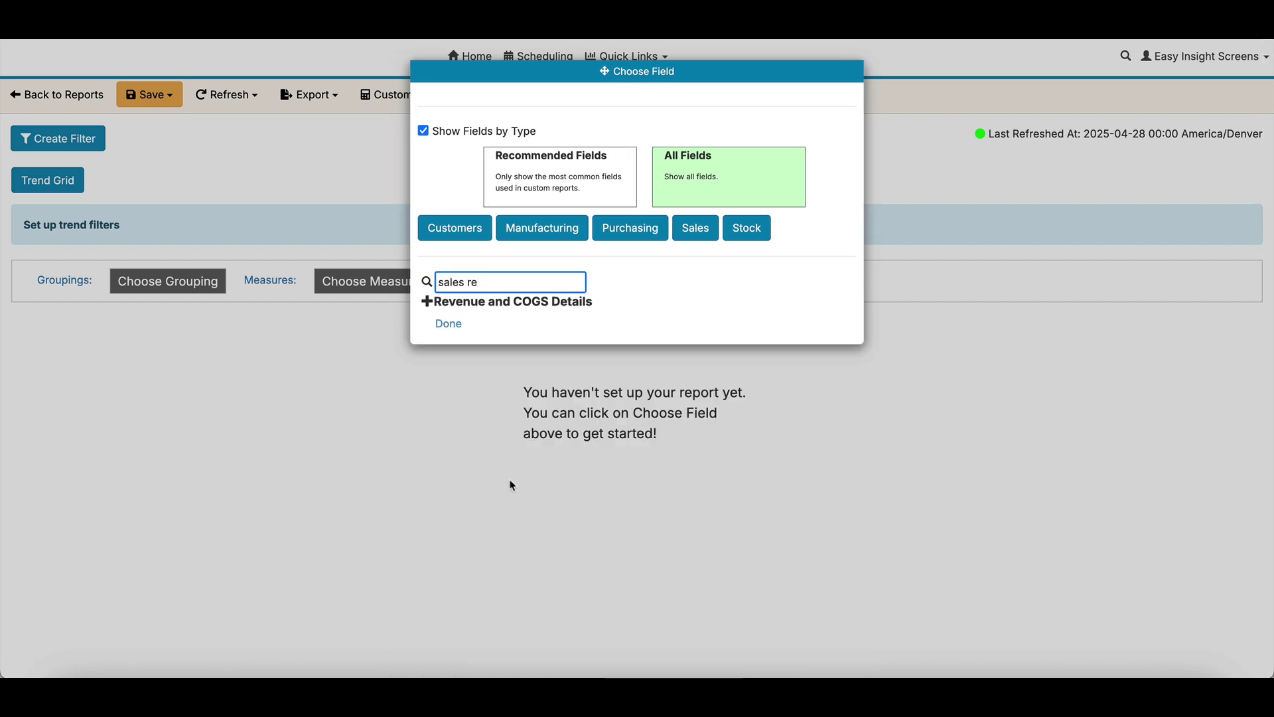
click(535, 303)
click(515, 325)
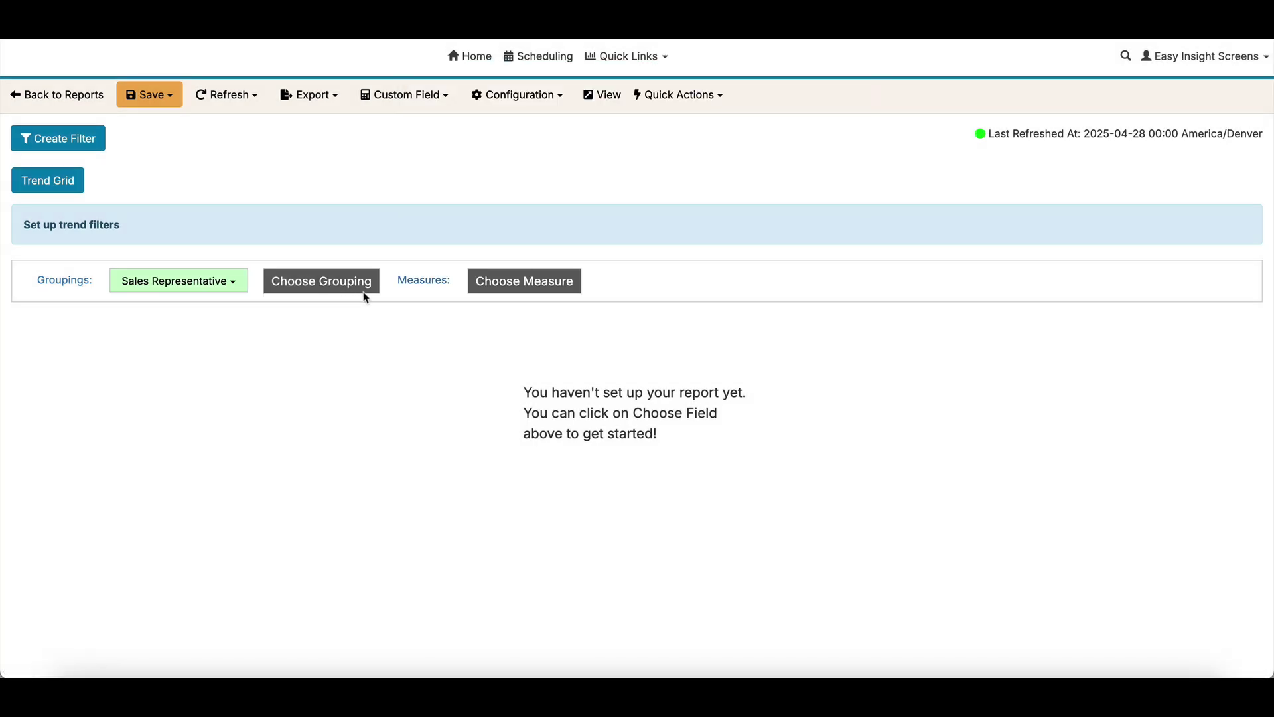
- Add Total Sales from Revenue and COGS Details as the trend grid's measure
click(538, 286)
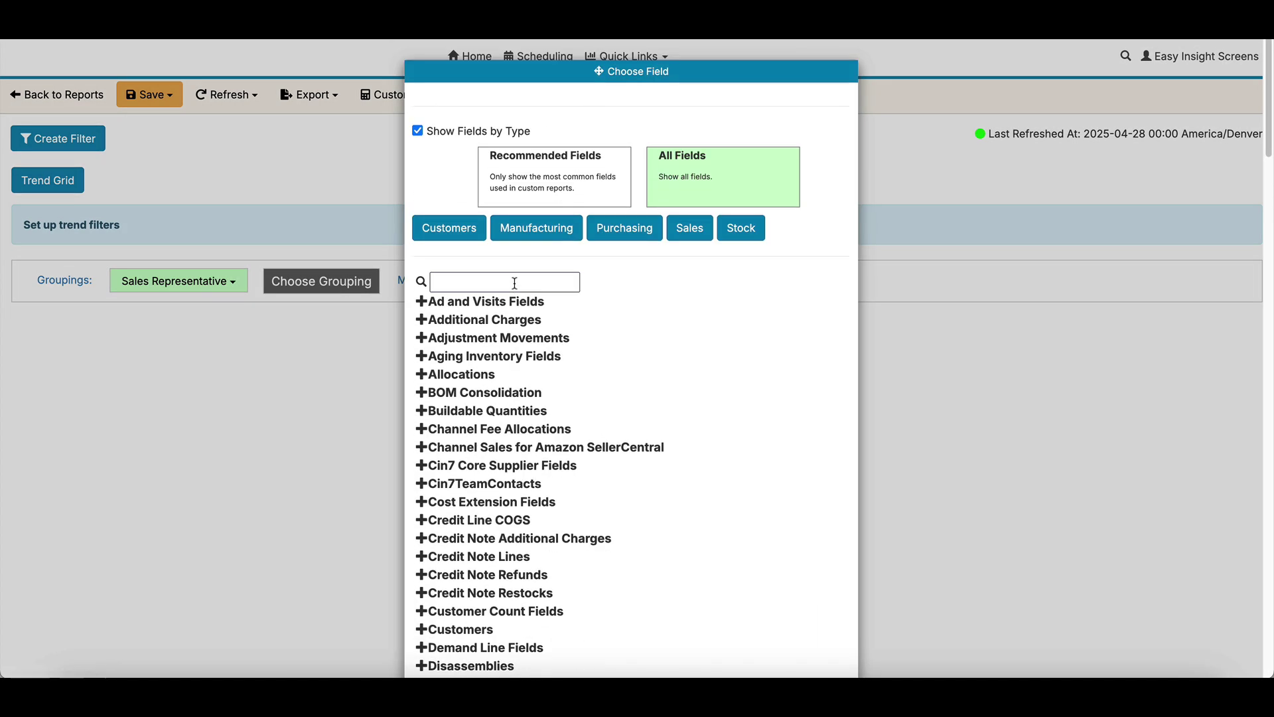
text(total sal)
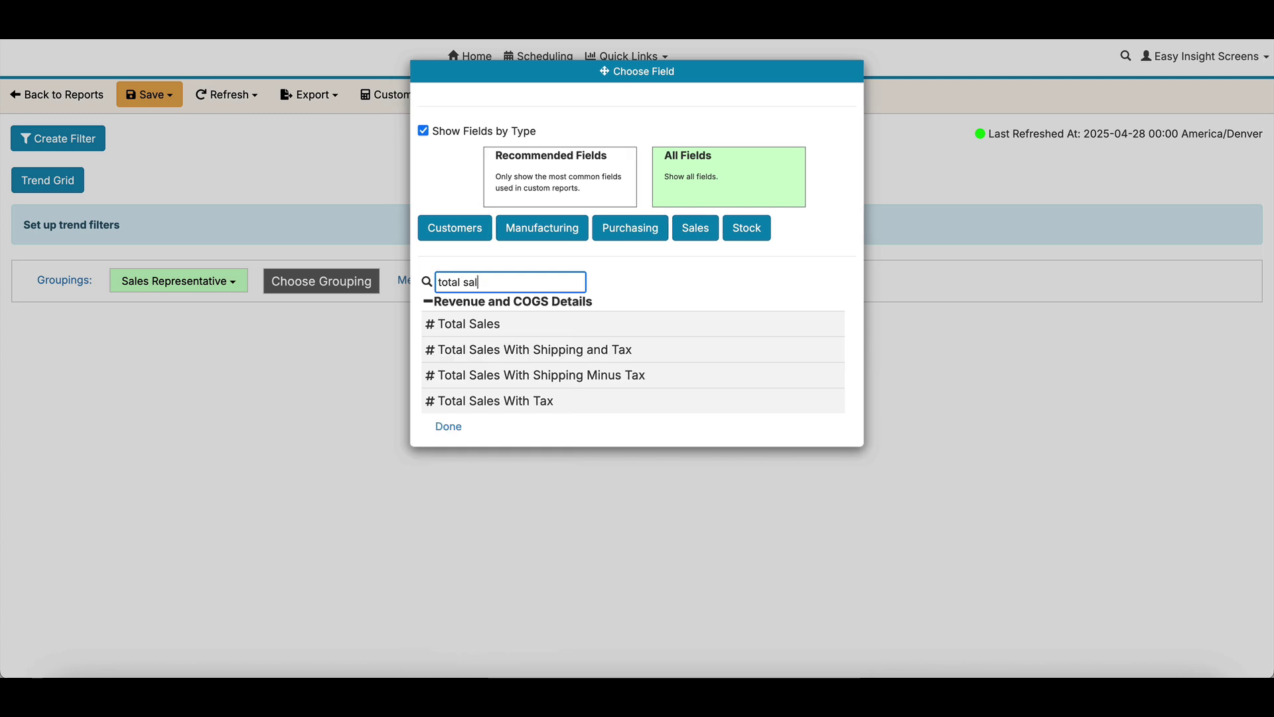
click(525, 320)
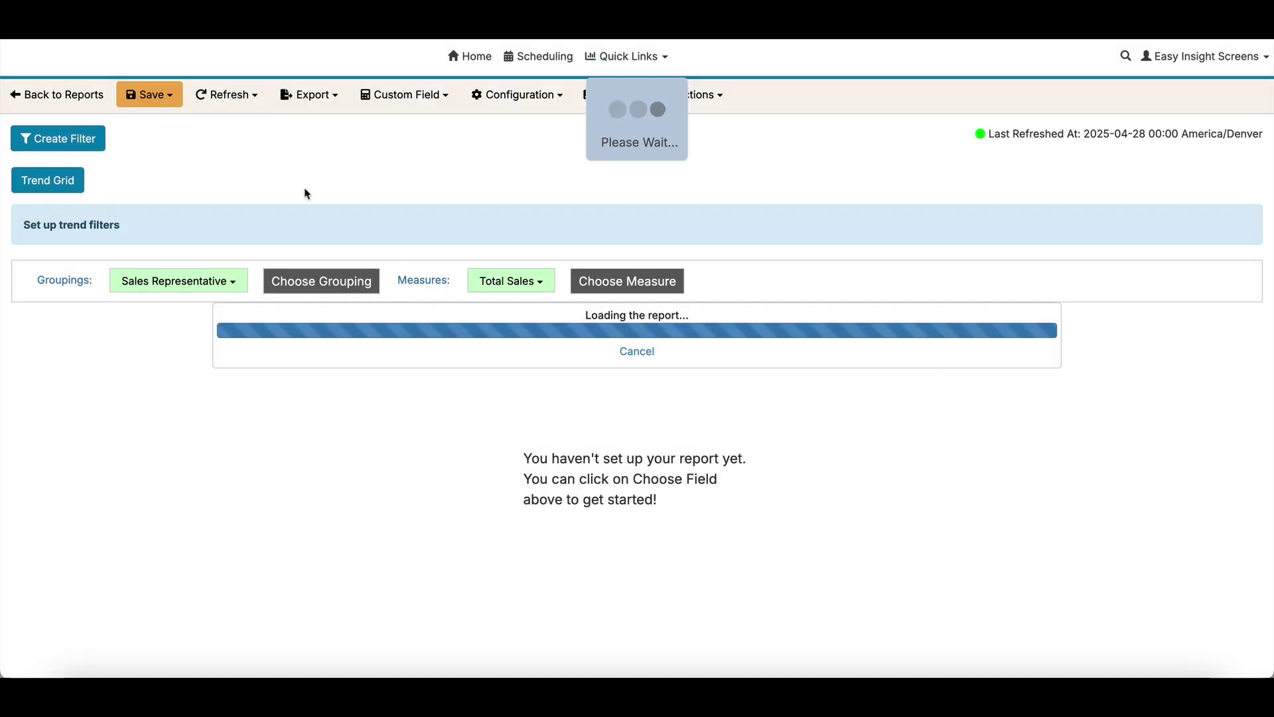
- Set up the trend grid's date filter to compare to the previous interval, using an absolute date range
click(98, 229)
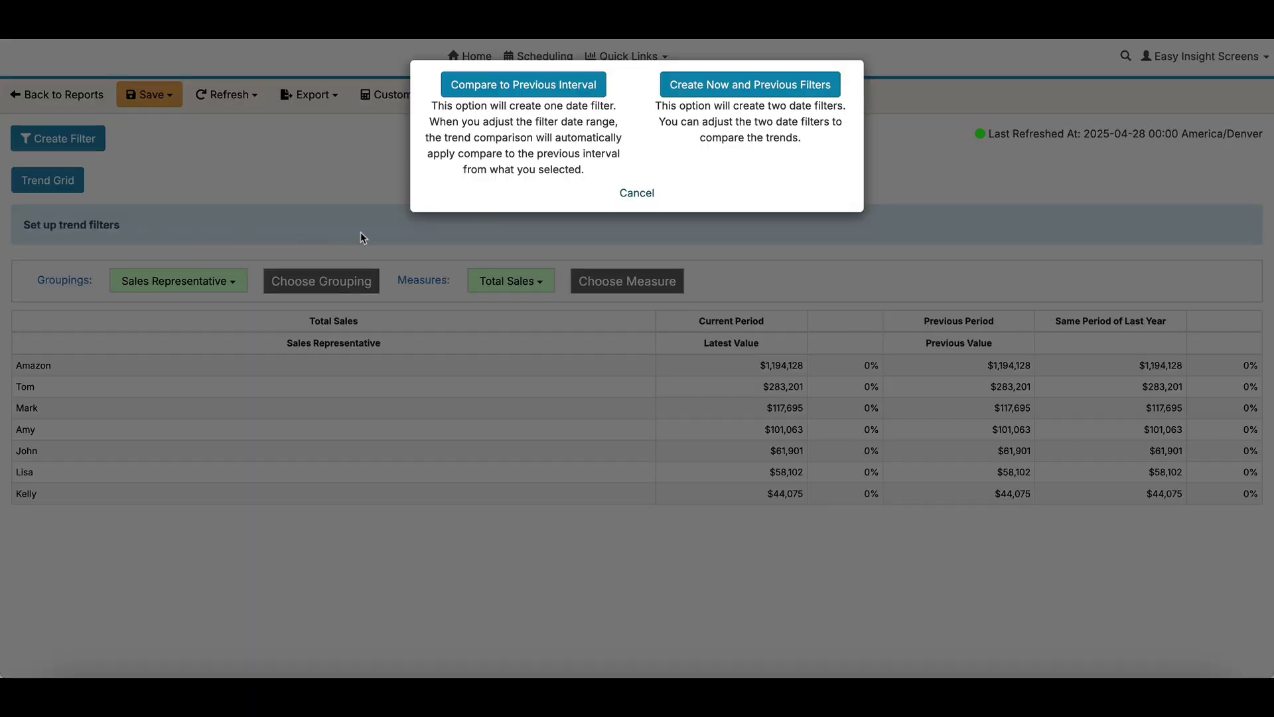
click(501, 93)
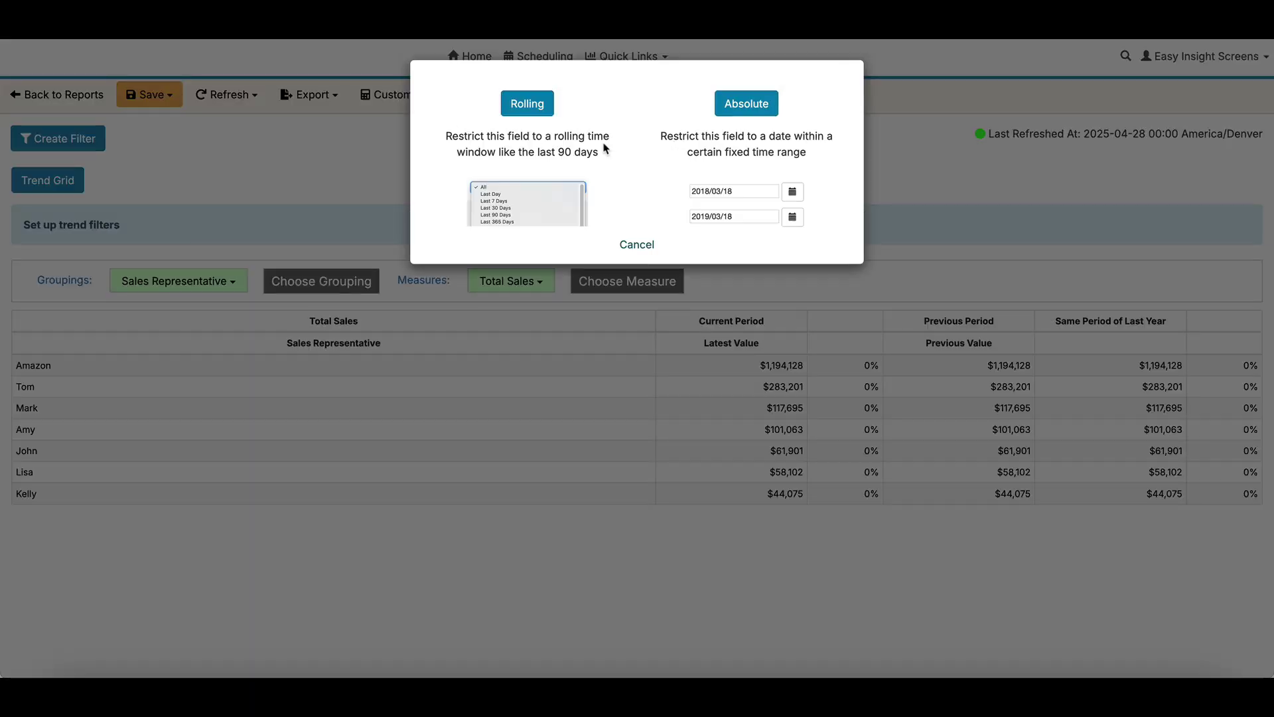
click(743, 105)
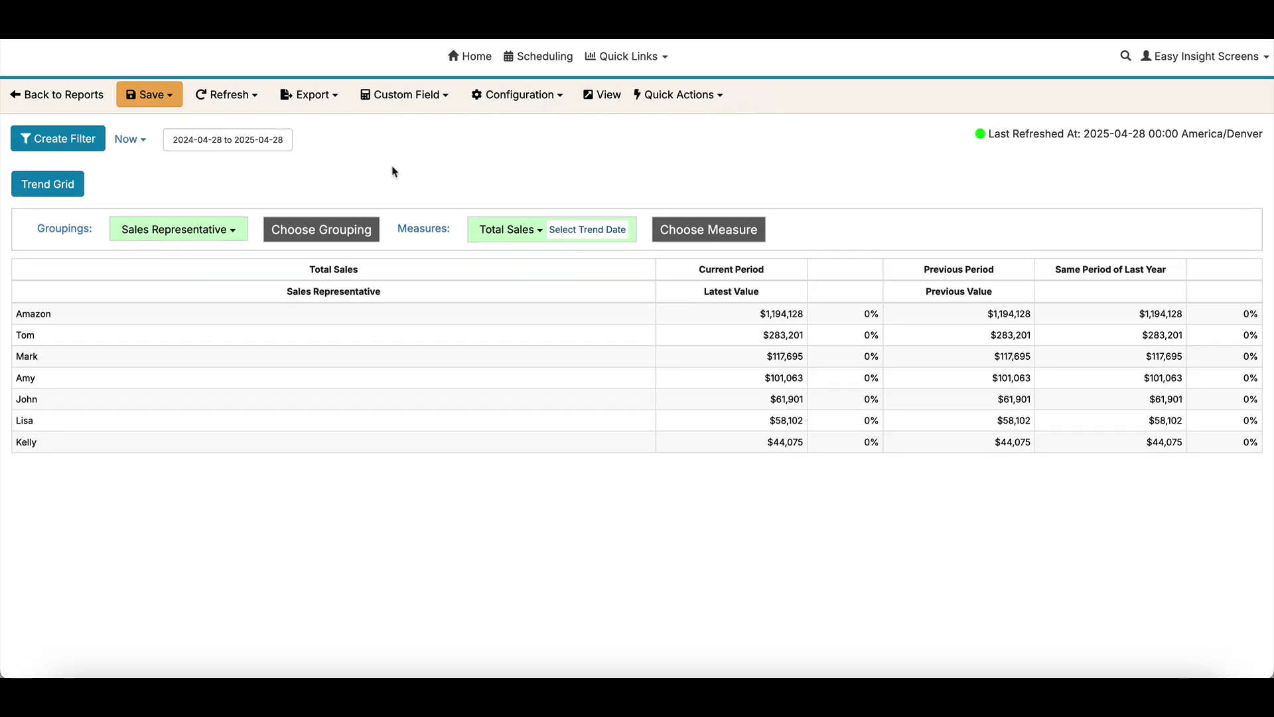
- Set the trend filter's default date range to Last Full Month and save it
click(252, 140)
click(511, 106)
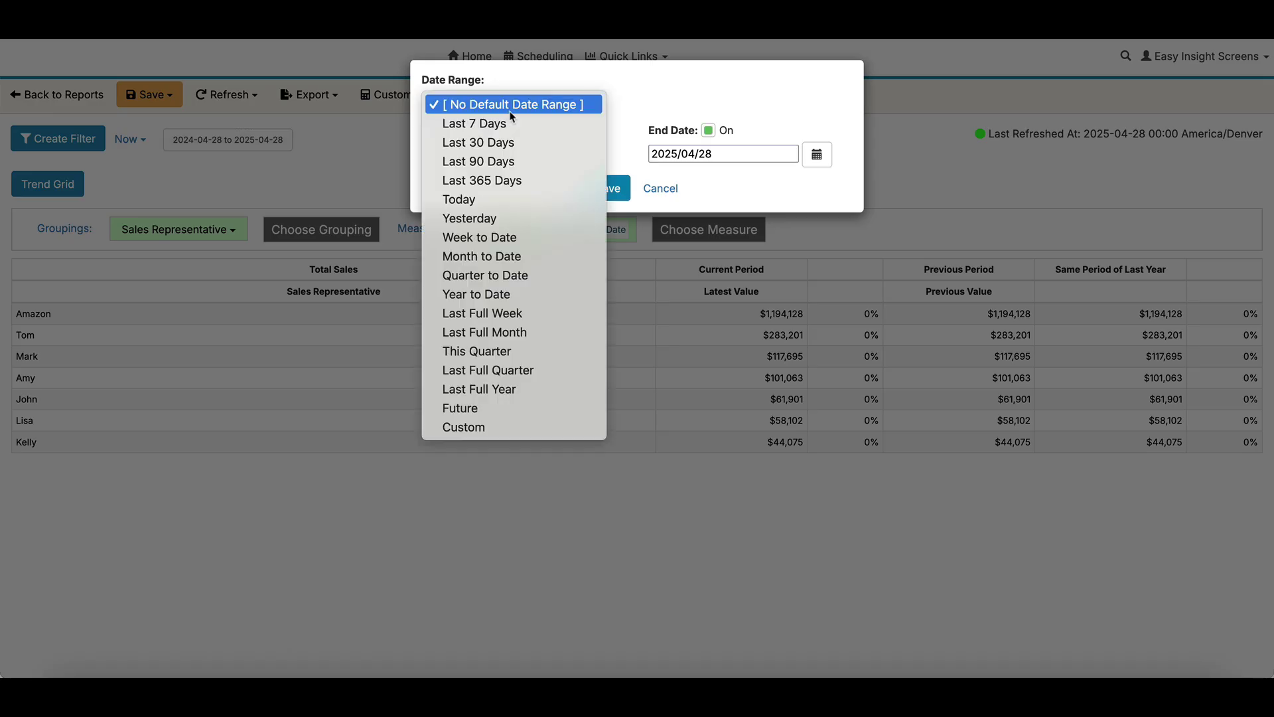
click(493, 331)
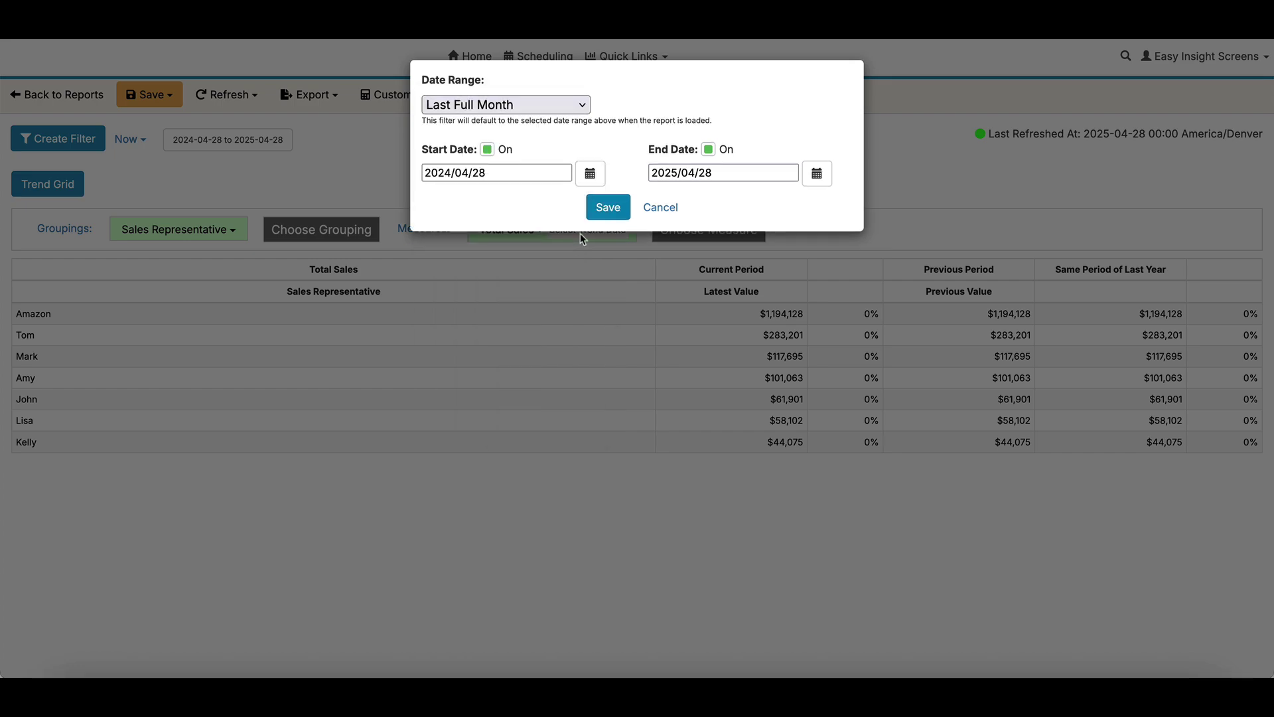
click(607, 207)
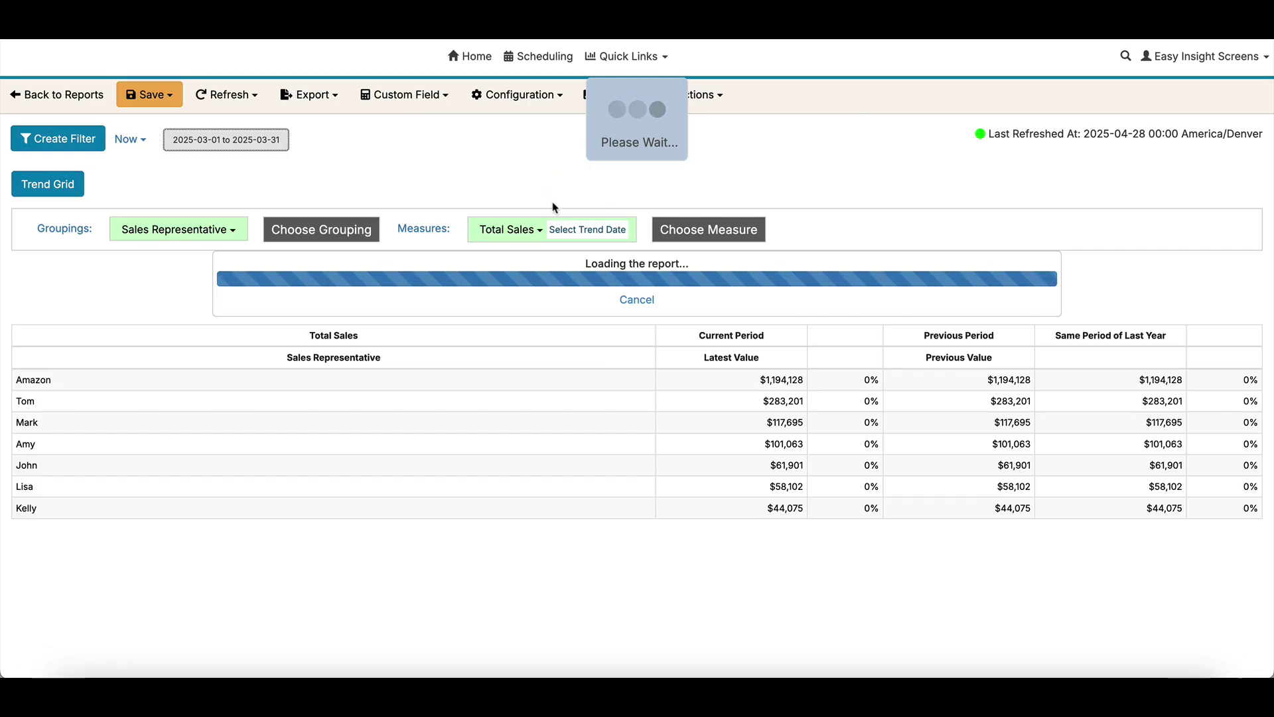
- Set the trend date of the Total Sales measure to Order Date from Revenue and COGS Details and refresh the report
click(571, 230)
click(489, 81)
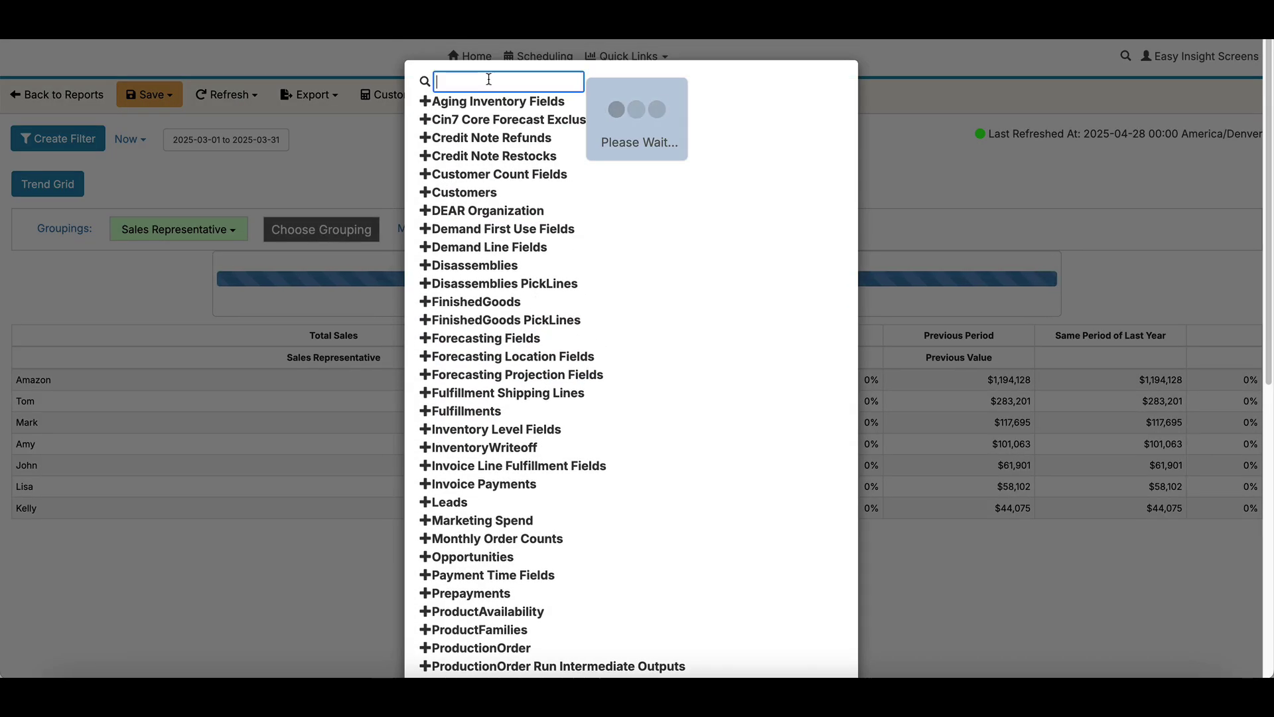
text(order date)
click(482, 175)
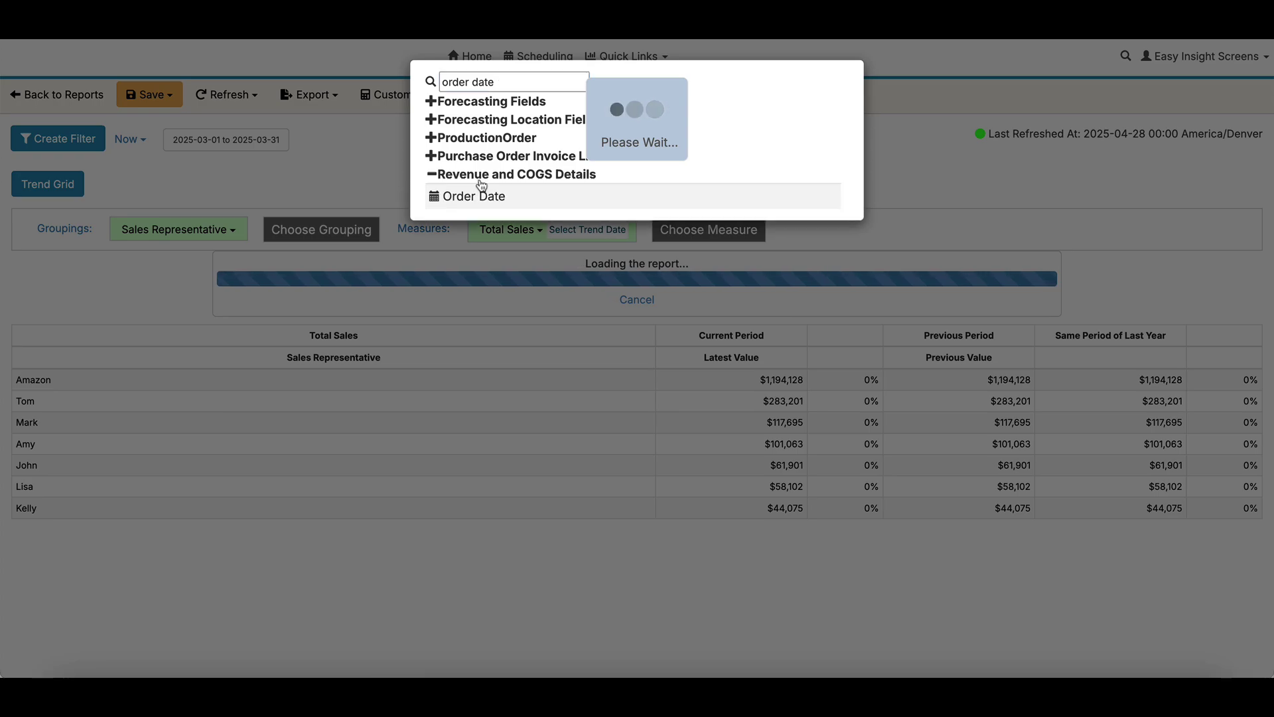
click(473, 194)
click(247, 96)
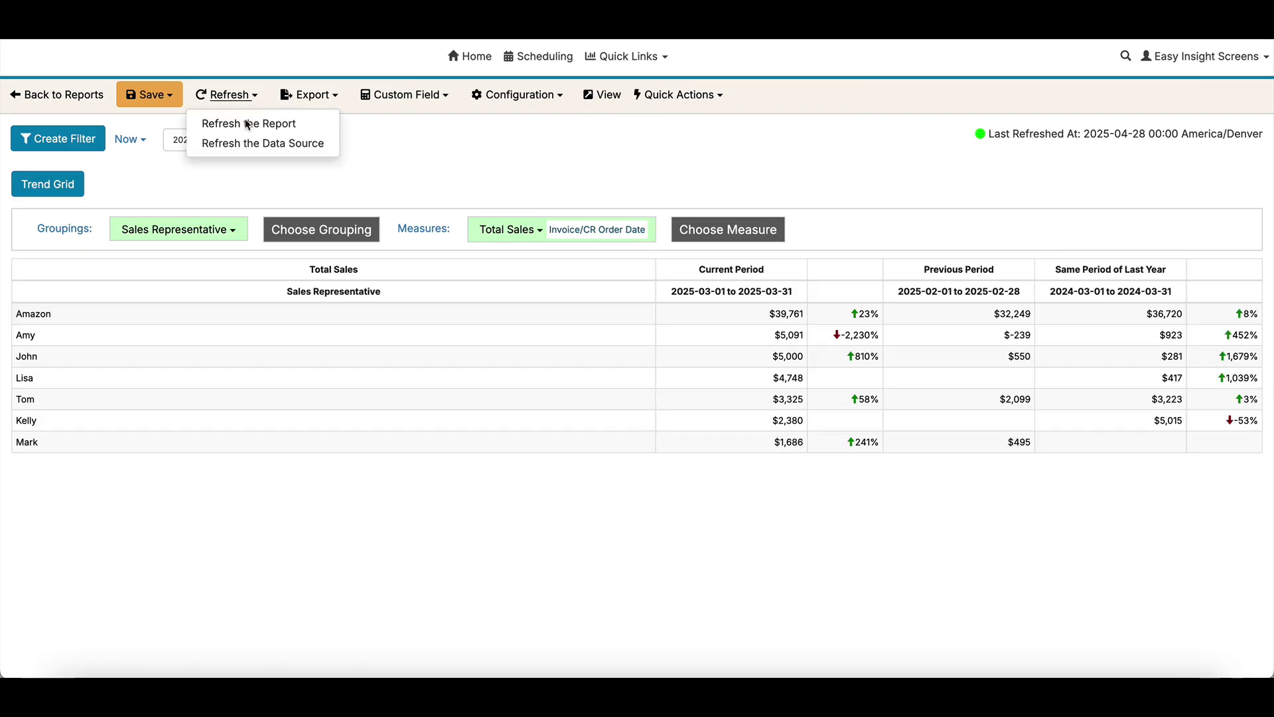
click(245, 122)
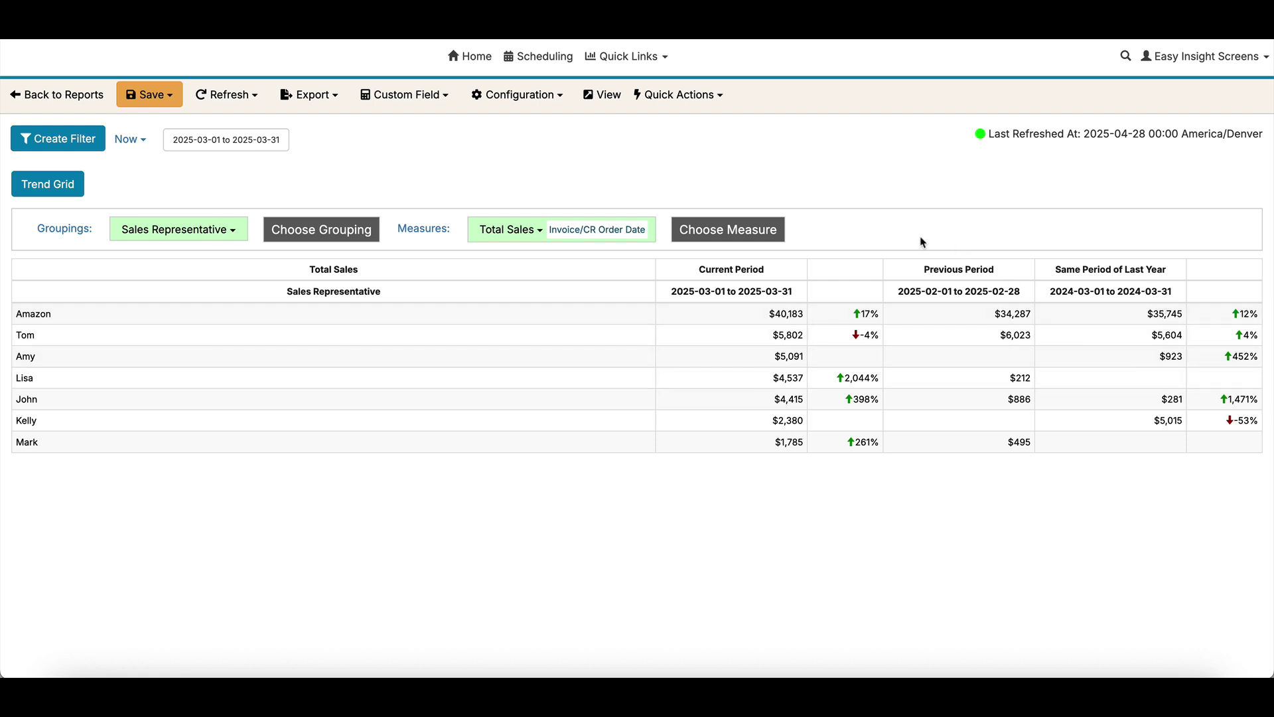
- Review the trend grid's formatting properties, including Summary Row, Last Year and Compare to Start of Month, and close them without changes
click(521, 95)
click(521, 123)
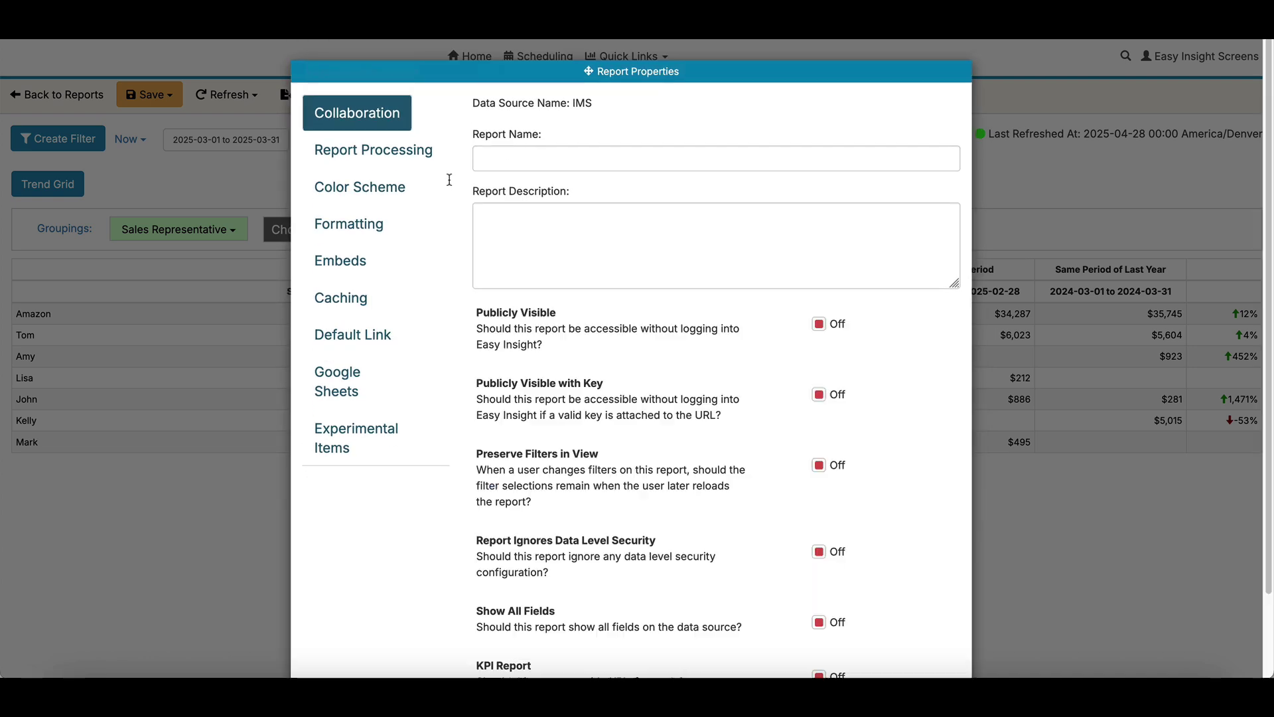
click(349, 223)
scroll(700, 387, down, 3)
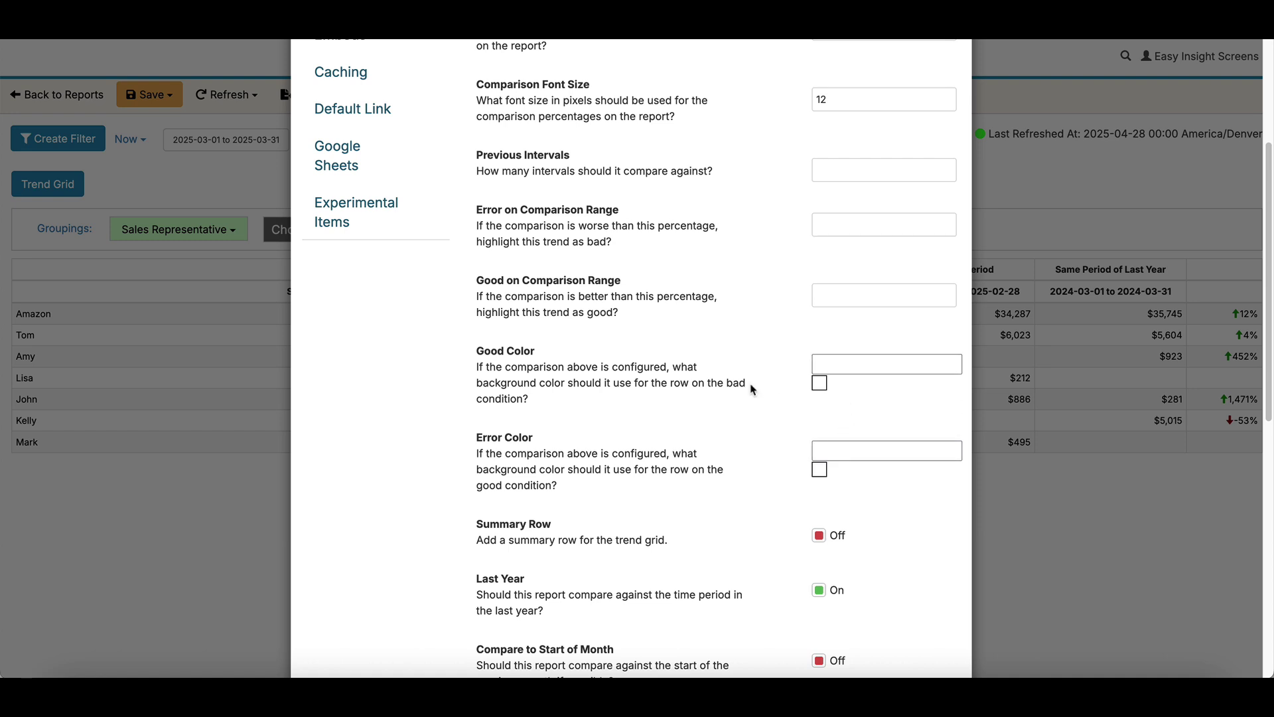
scroll(752, 389, down, 2)
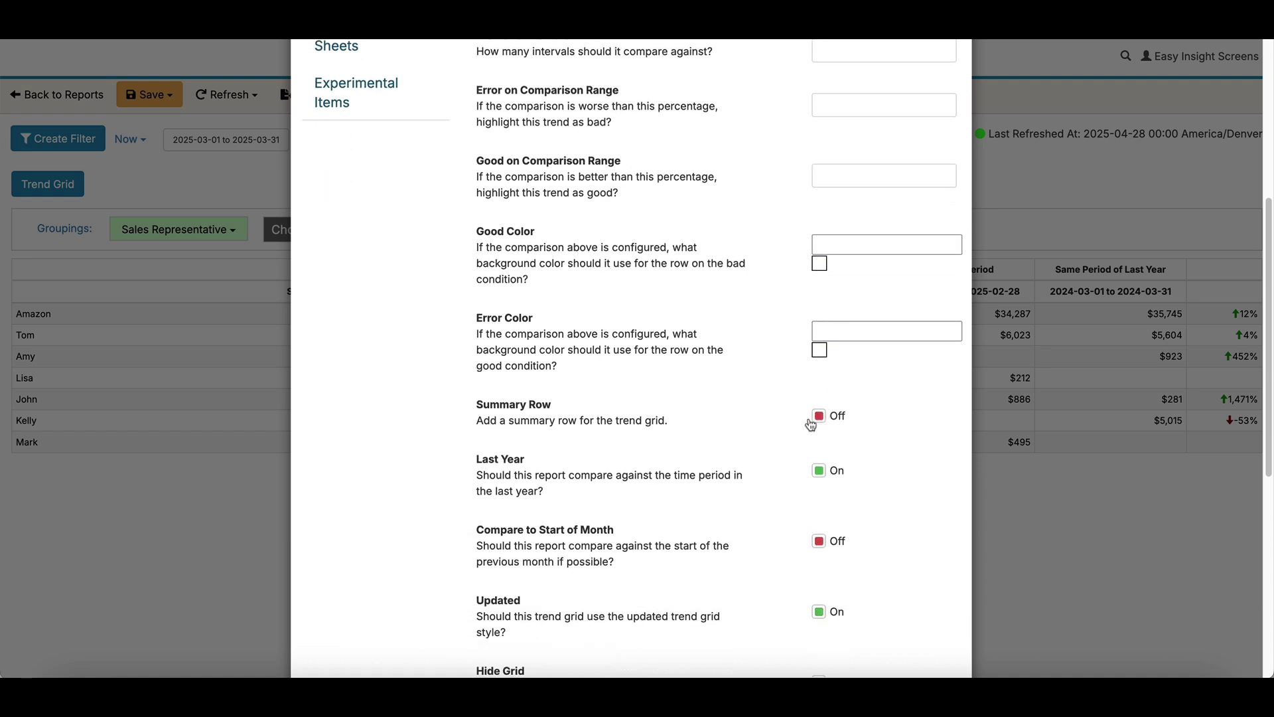
scroll(803, 419, down, 2)
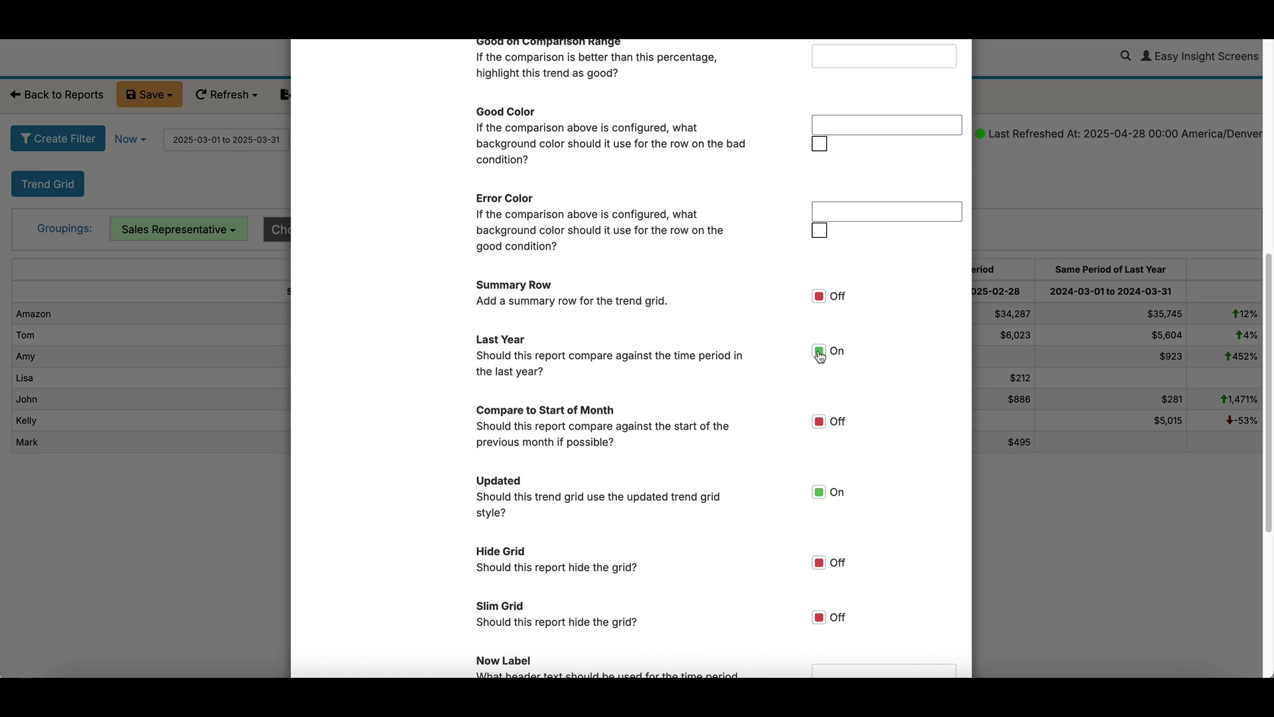
click(1076, 173)
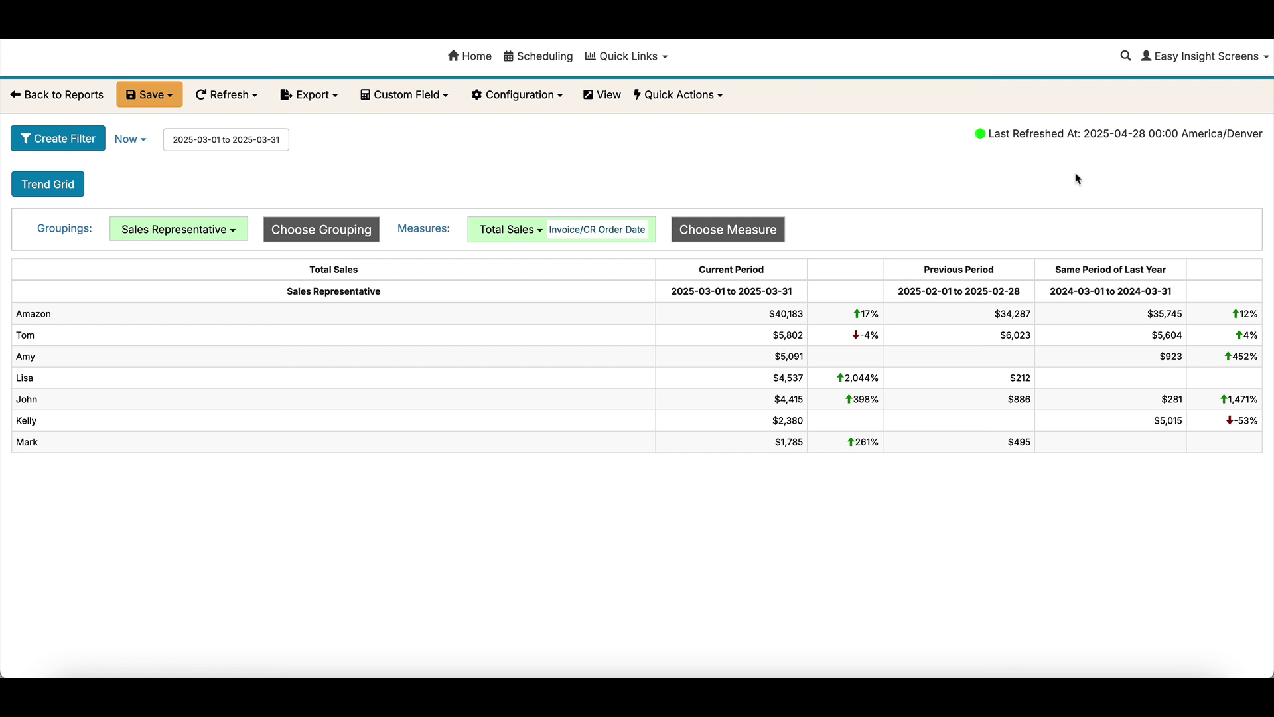